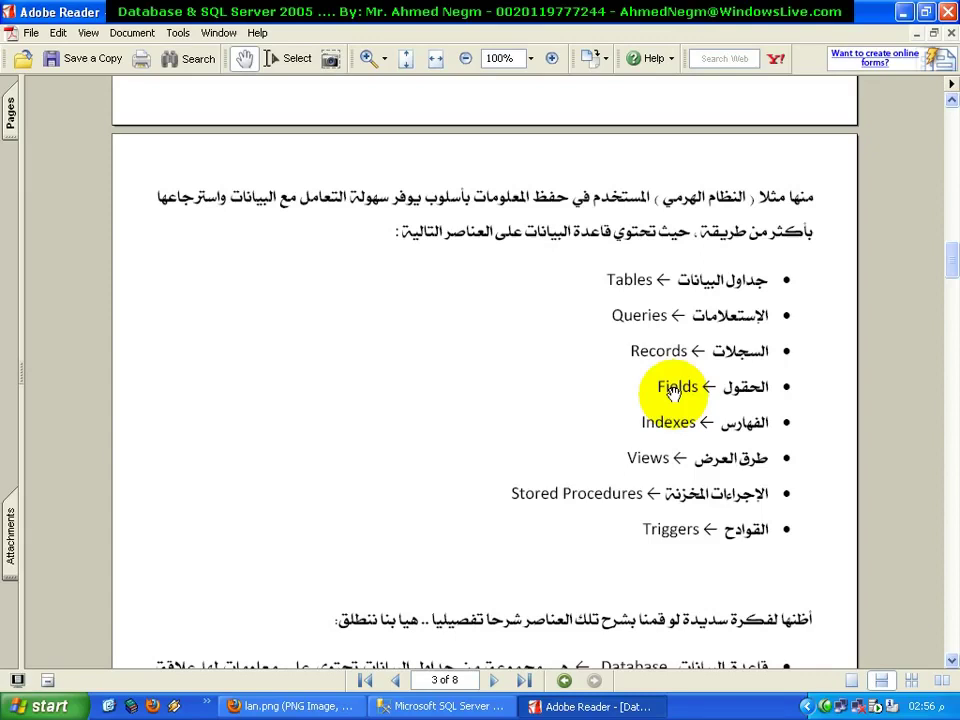
# Show the desktop and look through its folders and files for a database
pyautogui.click(130, 706)
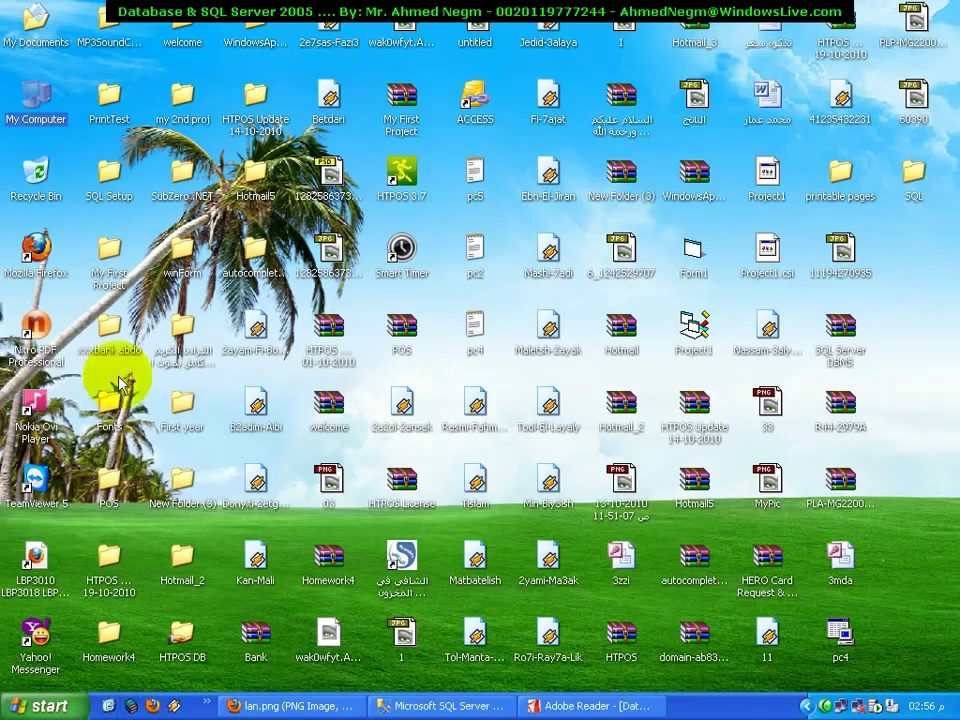
pyautogui.click(107, 335)
pyautogui.click(111, 253)
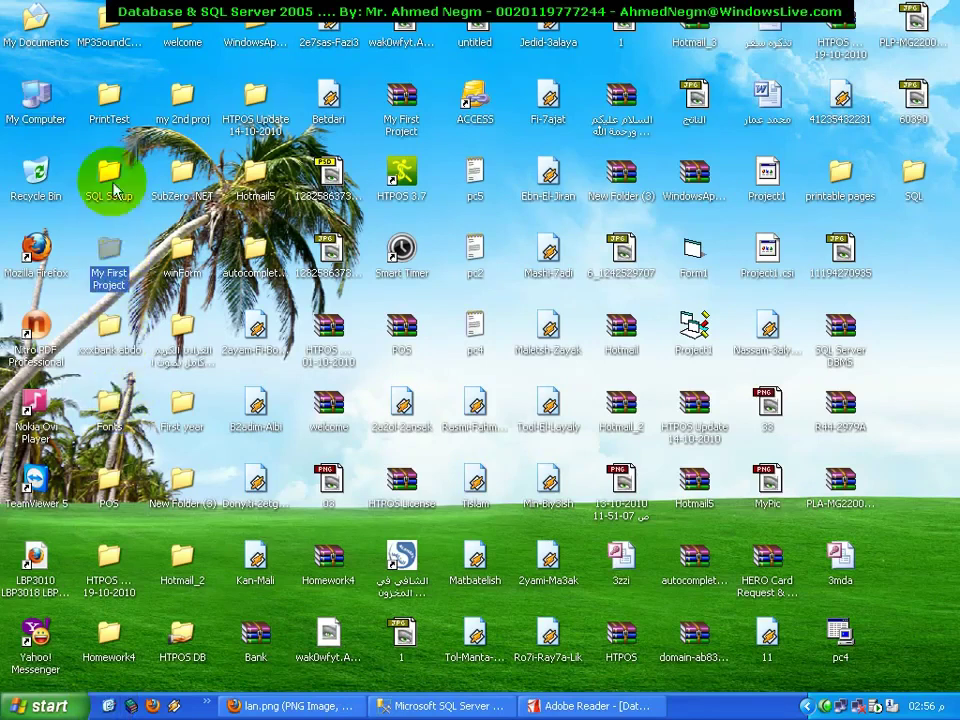
pyautogui.click(113, 190)
pyautogui.click(182, 178)
pyautogui.click(182, 252)
pyautogui.click(182, 330)
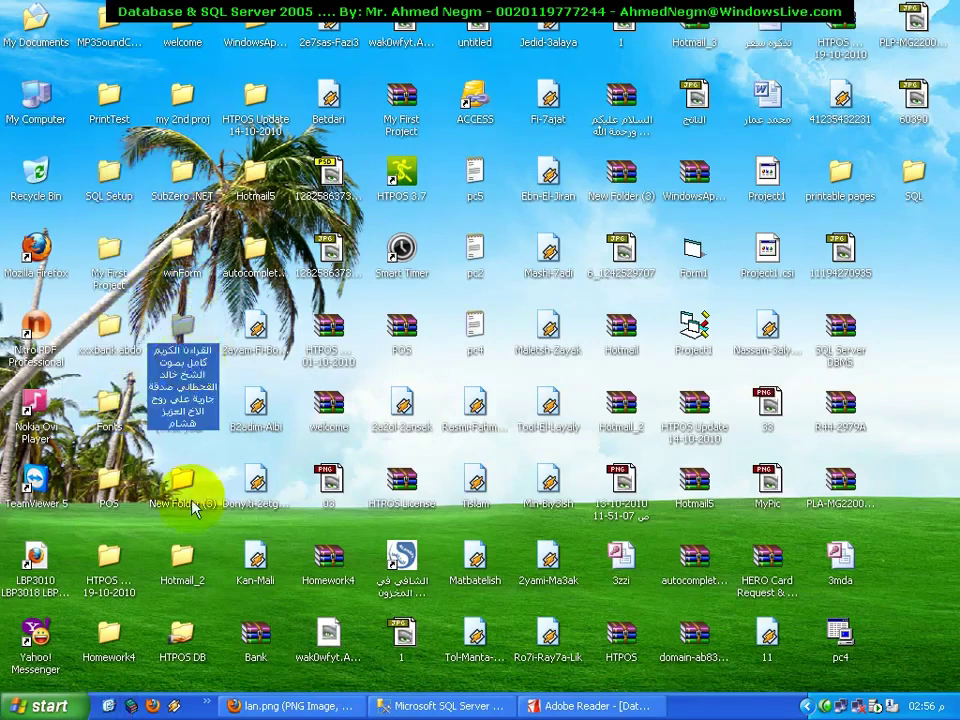
pyautogui.click(190, 500)
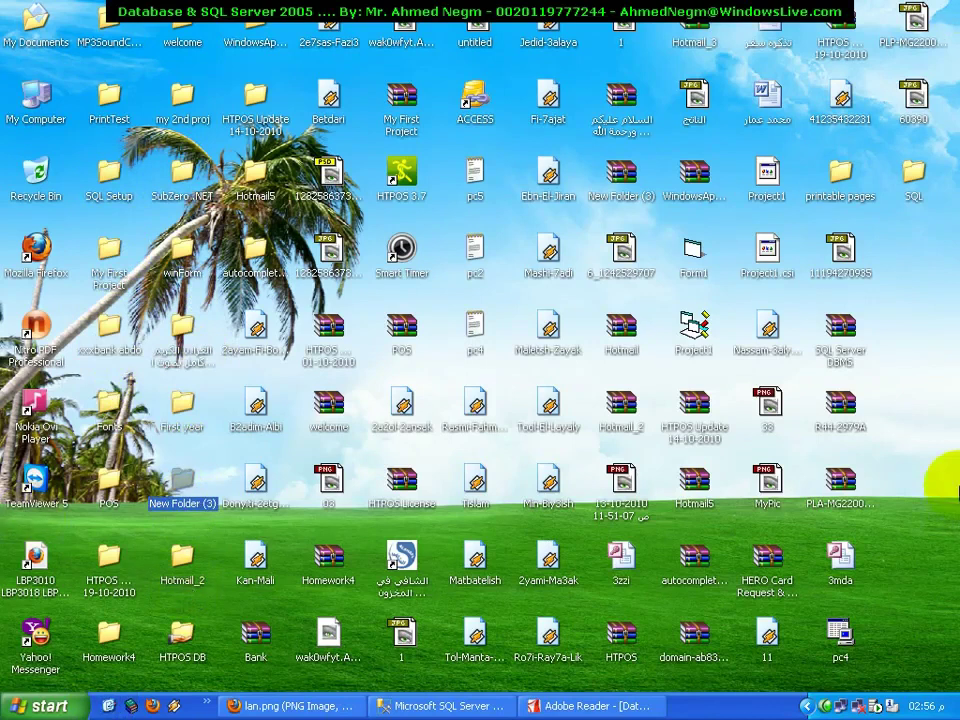
pyautogui.click(758, 336)
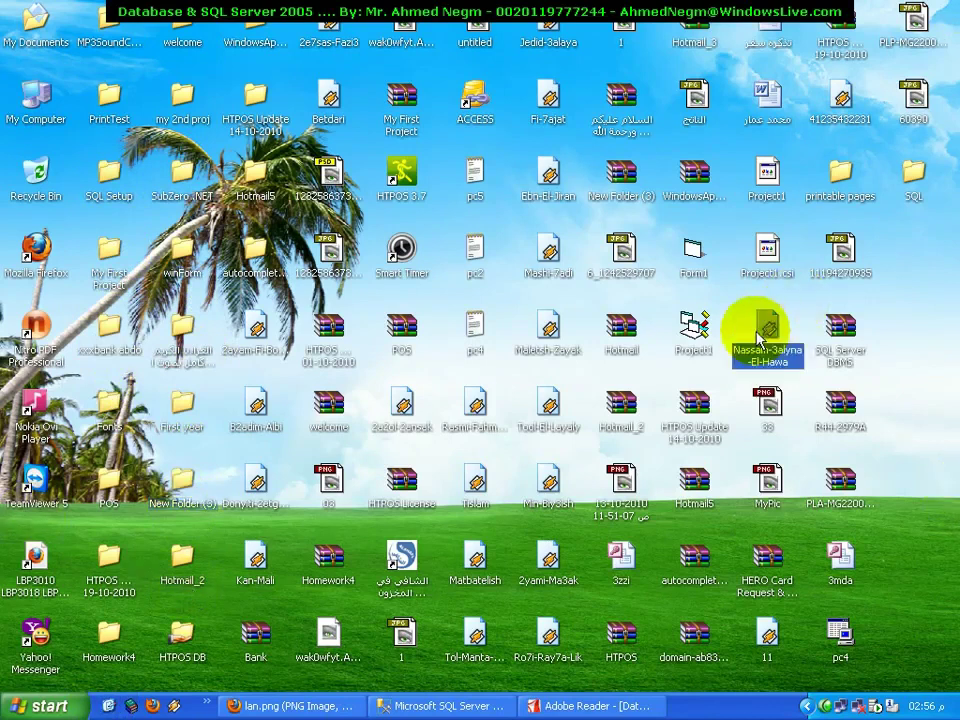
pyautogui.click(705, 325)
pyautogui.click(693, 252)
pyautogui.click(688, 172)
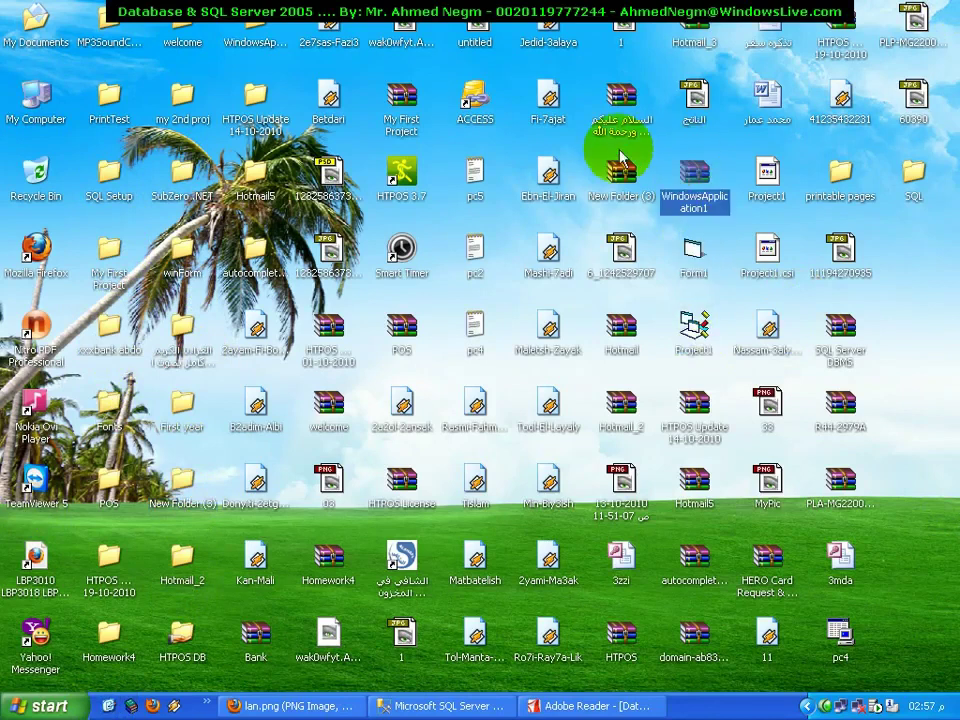
# Open the 3zzi Access database from the desktop, entering the database password to unlock it
pyautogui.click(605, 707)
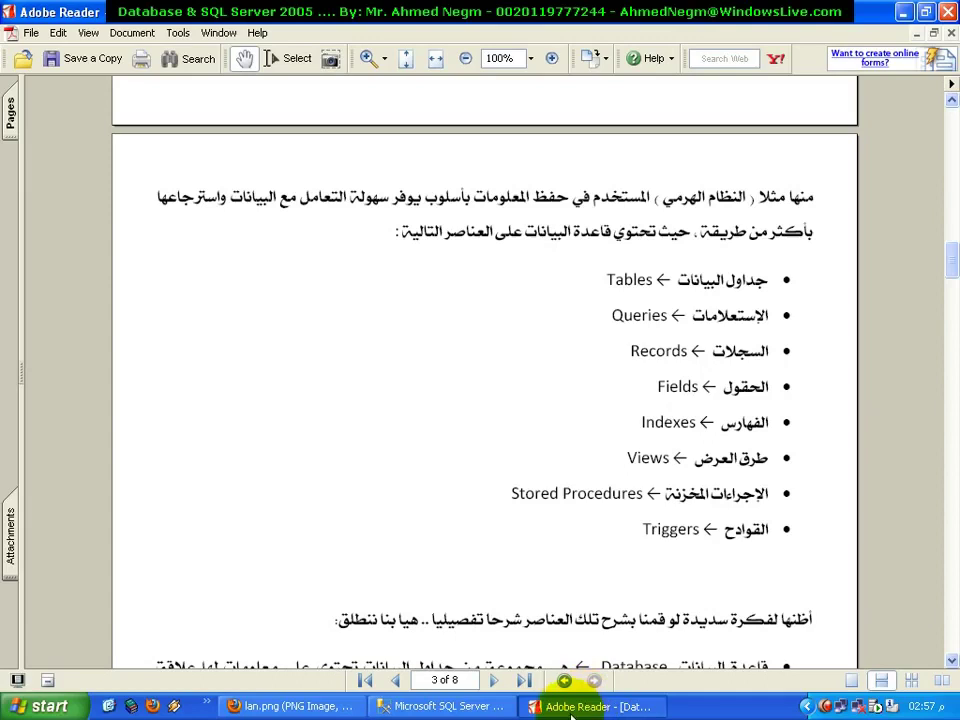
pyautogui.click(130, 706)
pyautogui.click(632, 566)
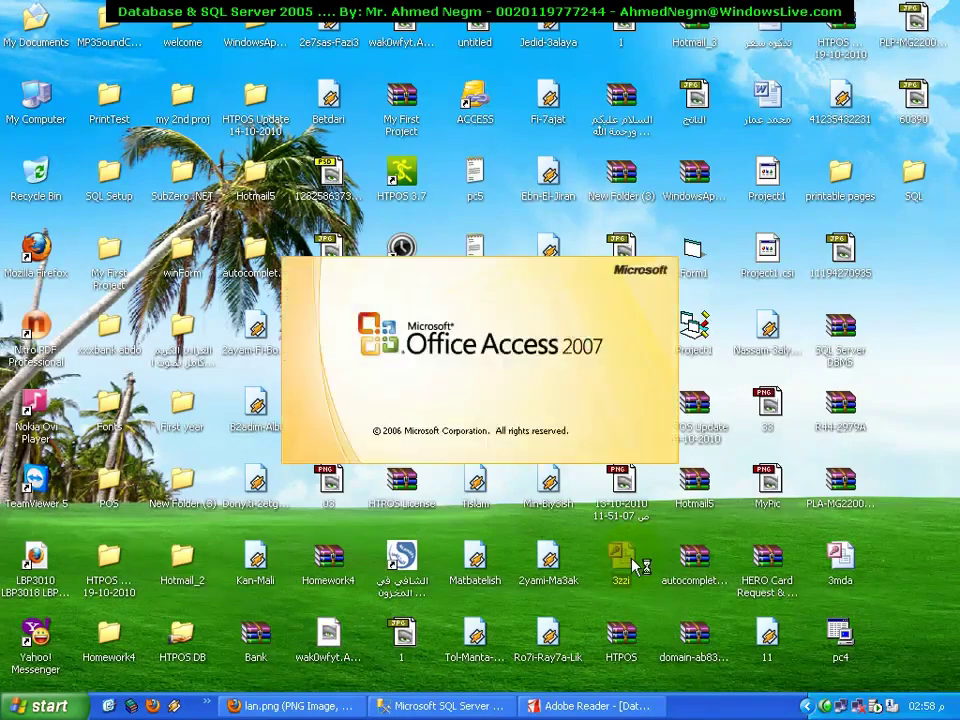
pyautogui.write('***************')
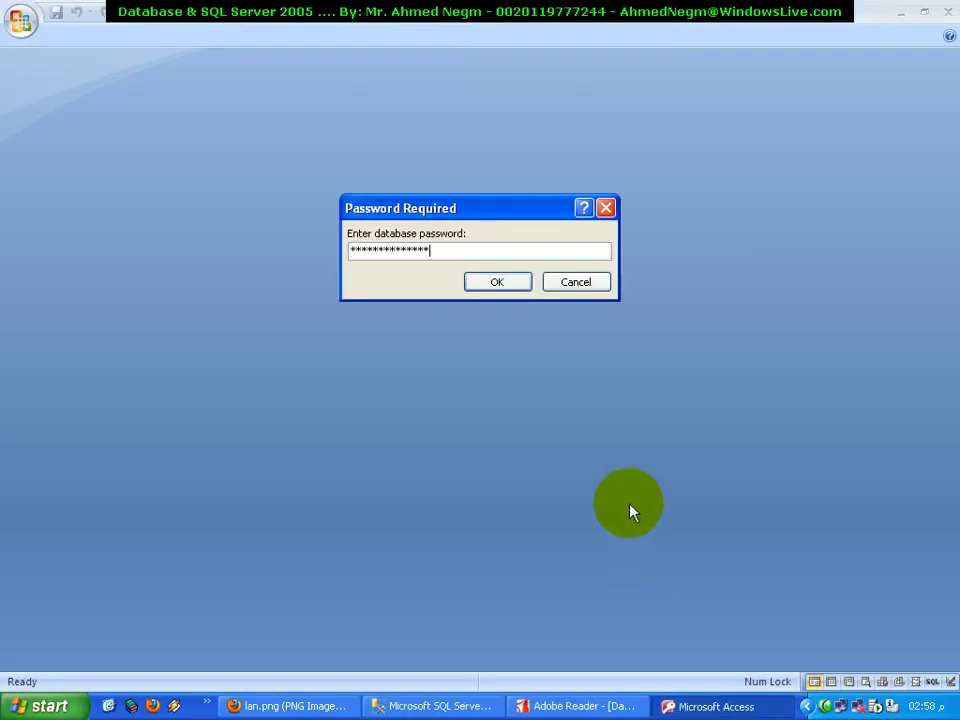
pyautogui.press('Return')
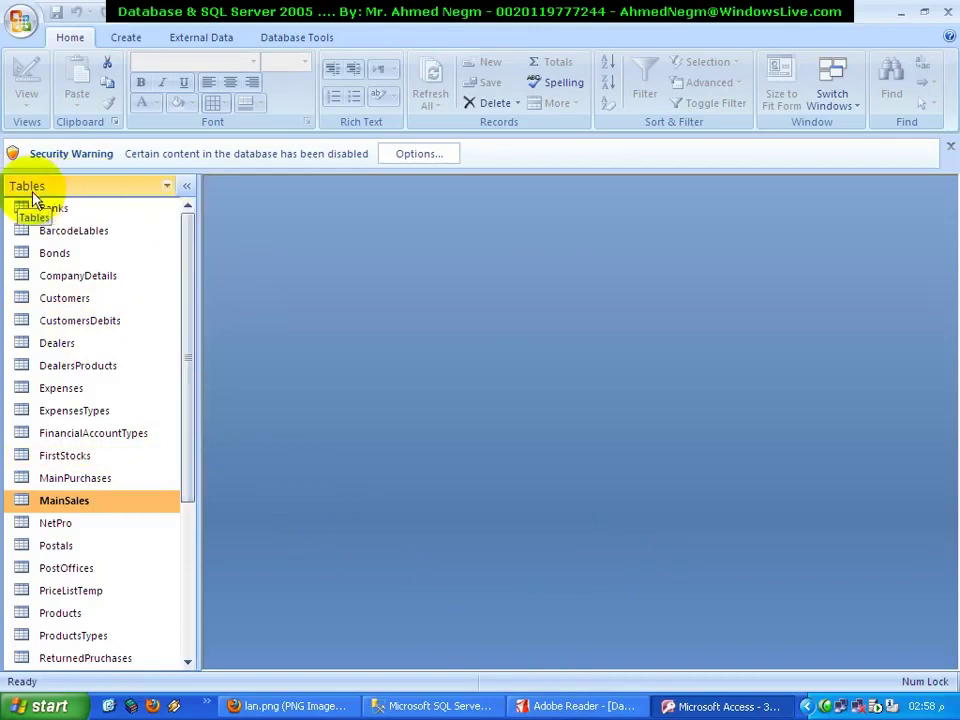
# Open the Products table from the list of tables and maximize its datasheet
pyautogui.moveTo(191, 261); pyautogui.dragTo(182, 214)
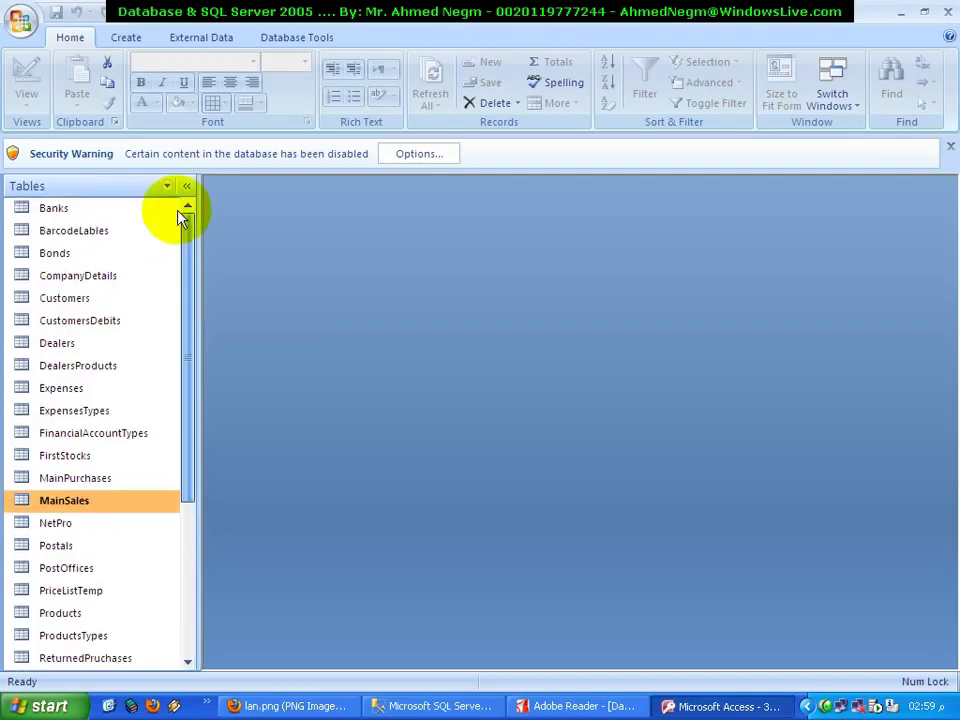
pyautogui.moveTo(180, 320); pyautogui.dragTo(195, 395)
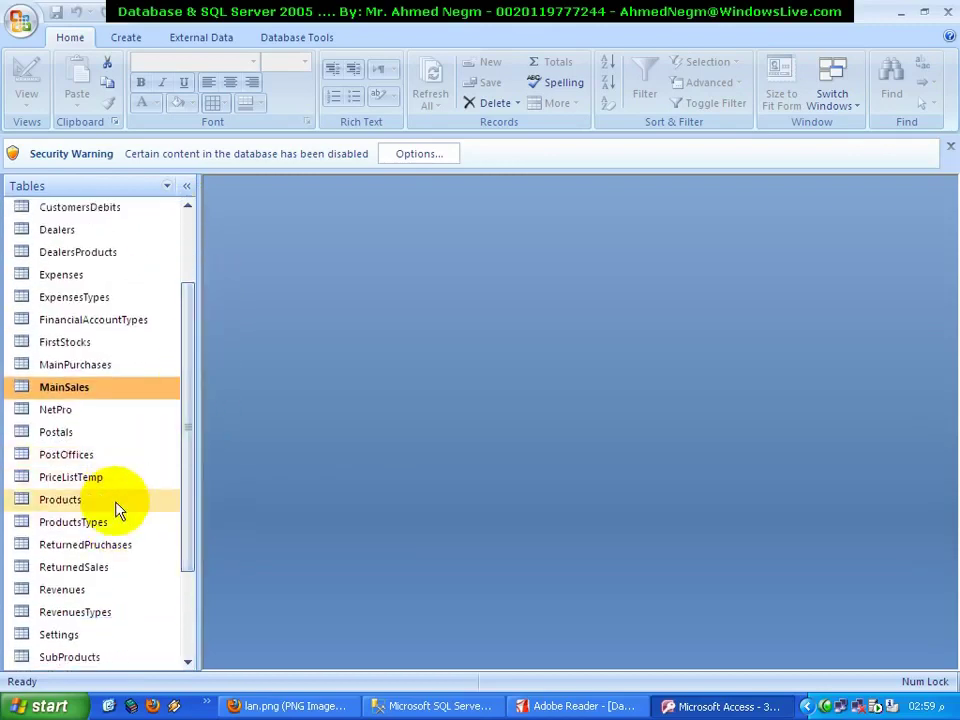
pyautogui.doubleClick(116, 510)
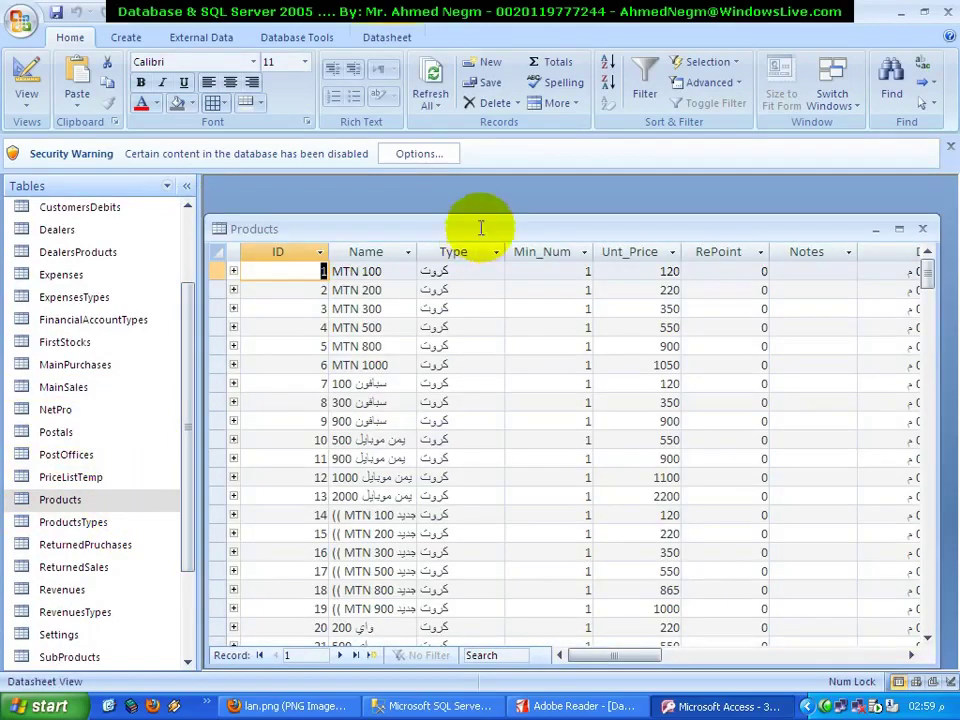
pyautogui.doubleClick(481, 228)
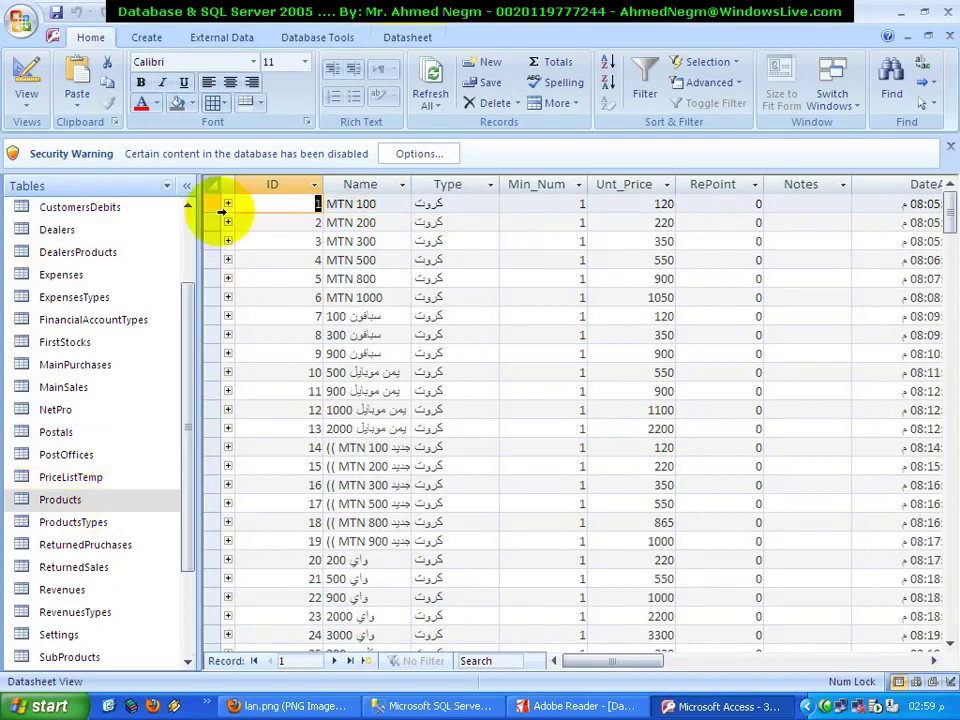
# Highlight single records among the first rows of the Products table to examine what makes up a record
pyautogui.click(220, 203)
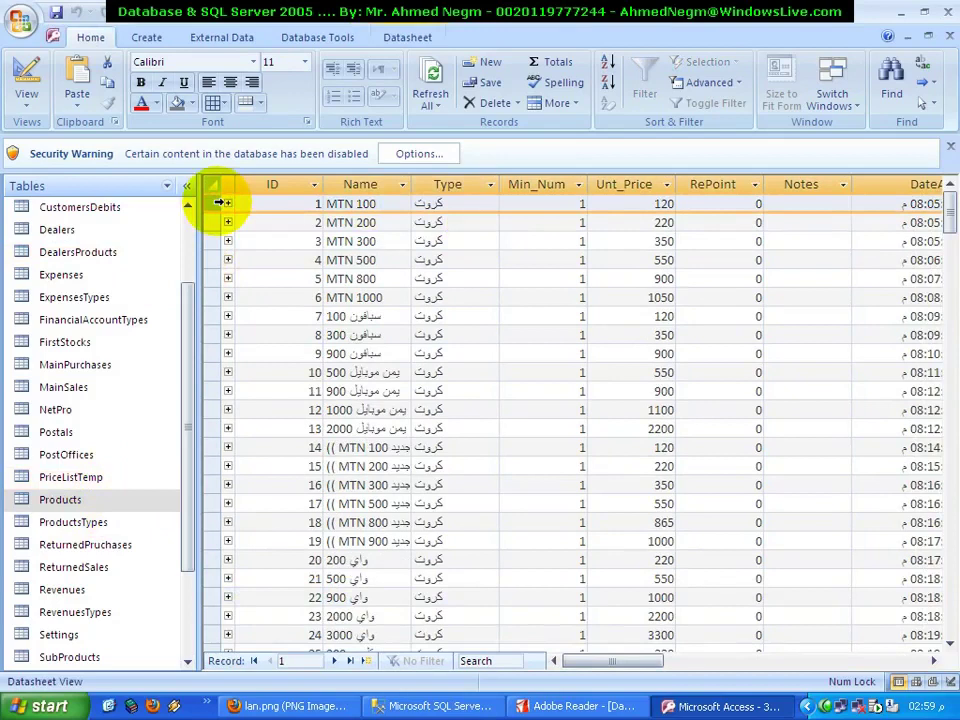
pyautogui.click(214, 242)
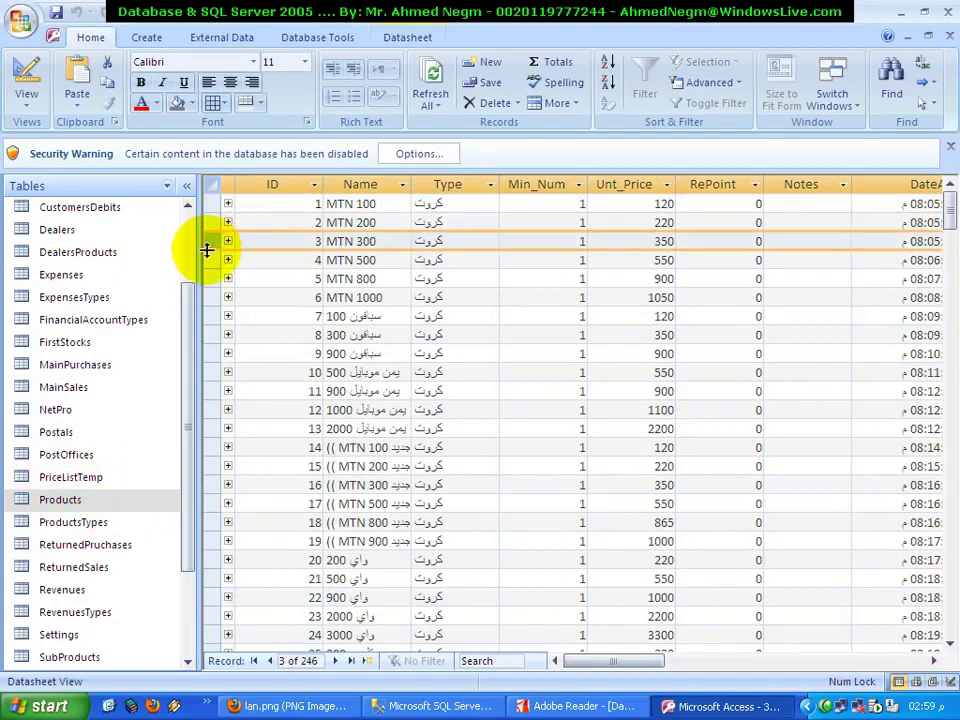
pyautogui.click(214, 297)
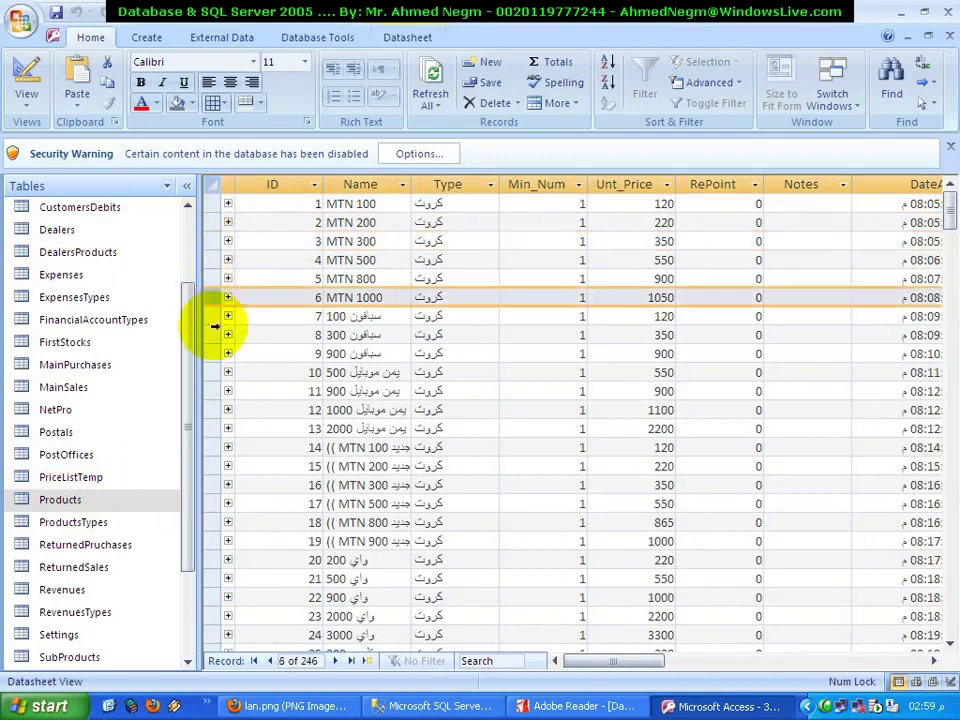
pyautogui.click(215, 318)
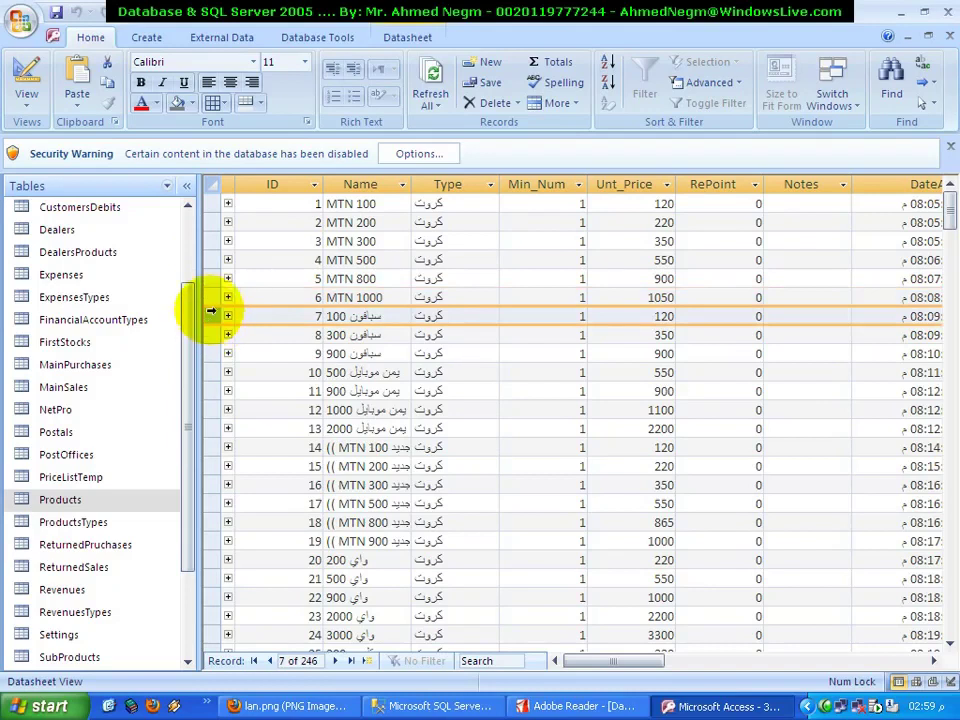
pyautogui.click(213, 297)
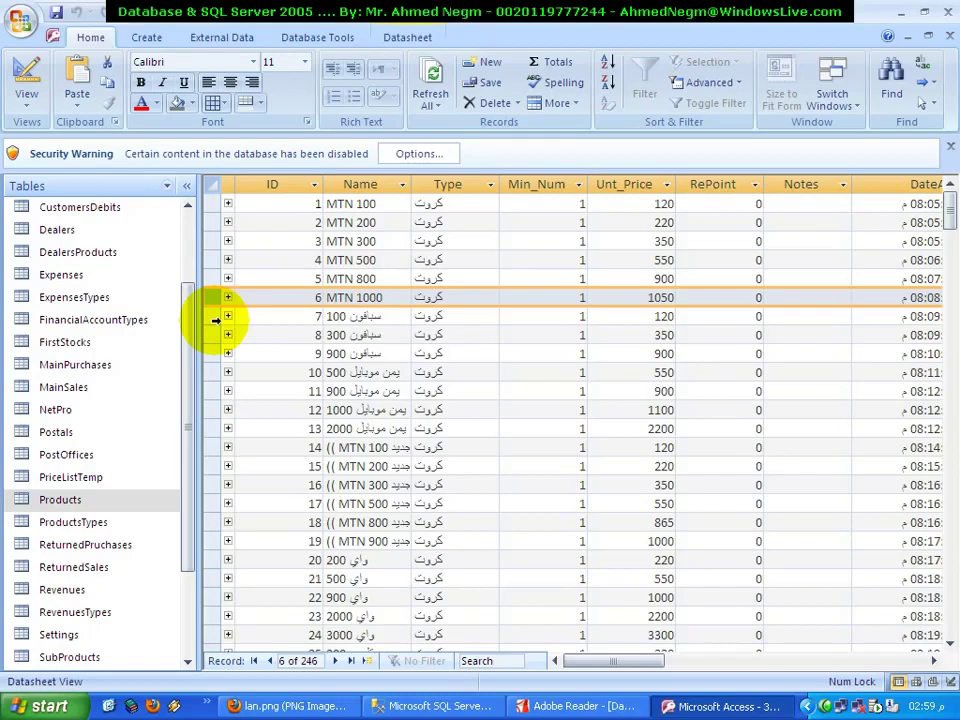
pyautogui.click(214, 318)
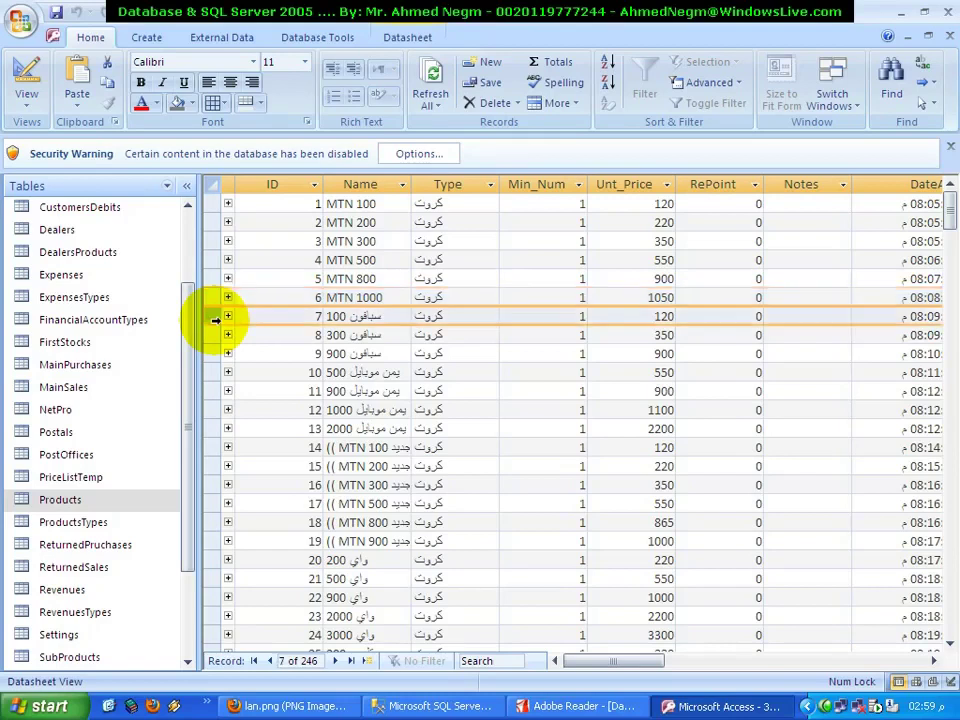
pyautogui.click(214, 334)
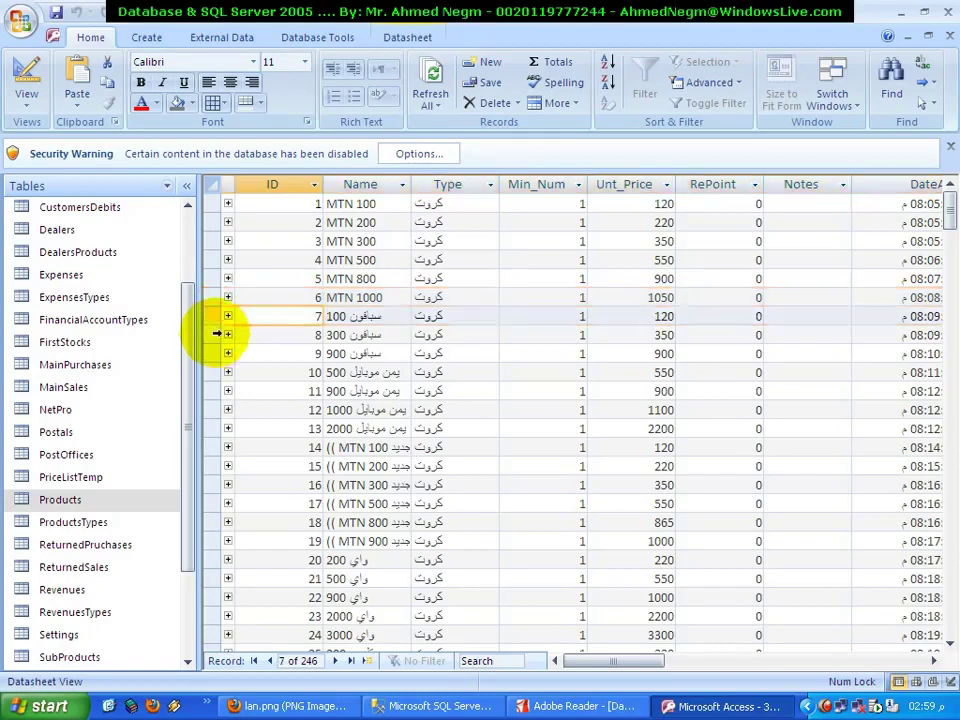
pyautogui.click(215, 260)
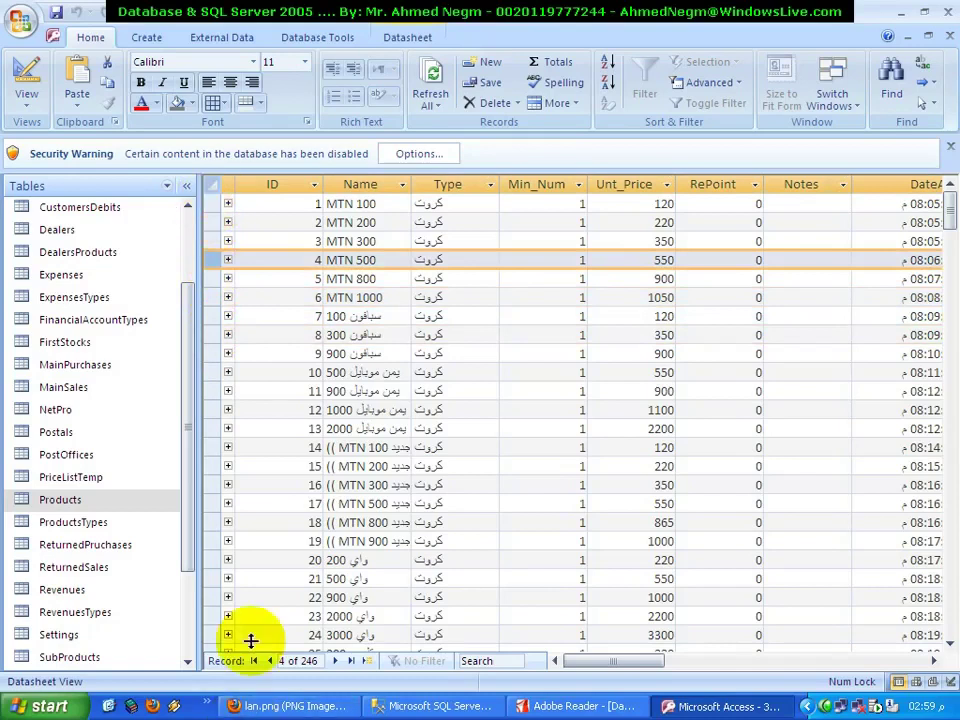
# Highlight the Products records from 20 up to 17 one by one and examine the current record indicator, ending on record 23
pyautogui.click(211, 558)
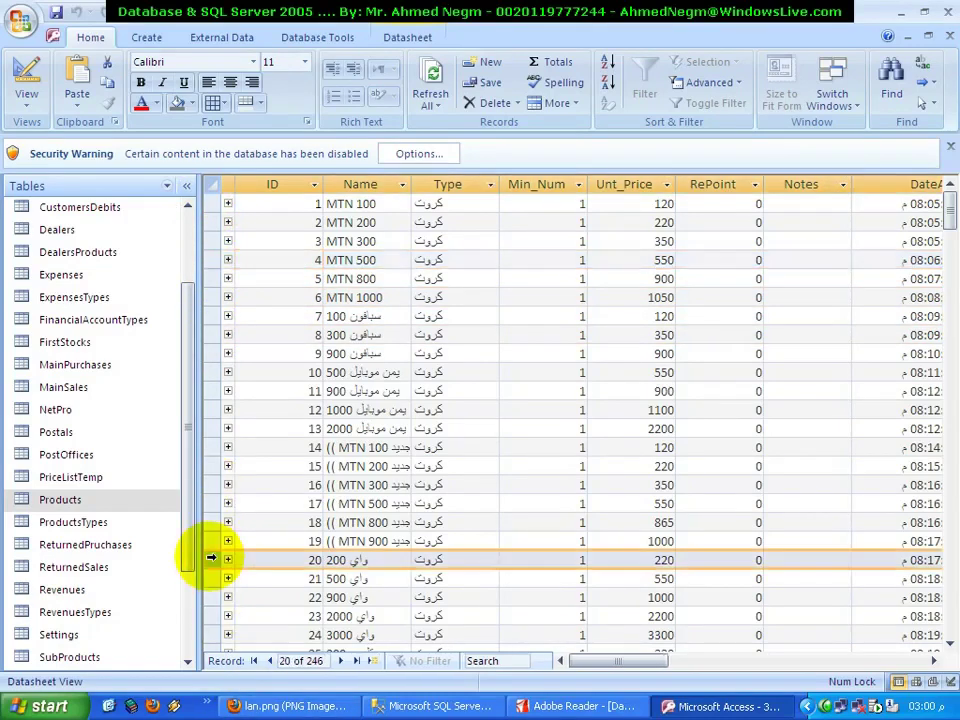
pyautogui.click(211, 533)
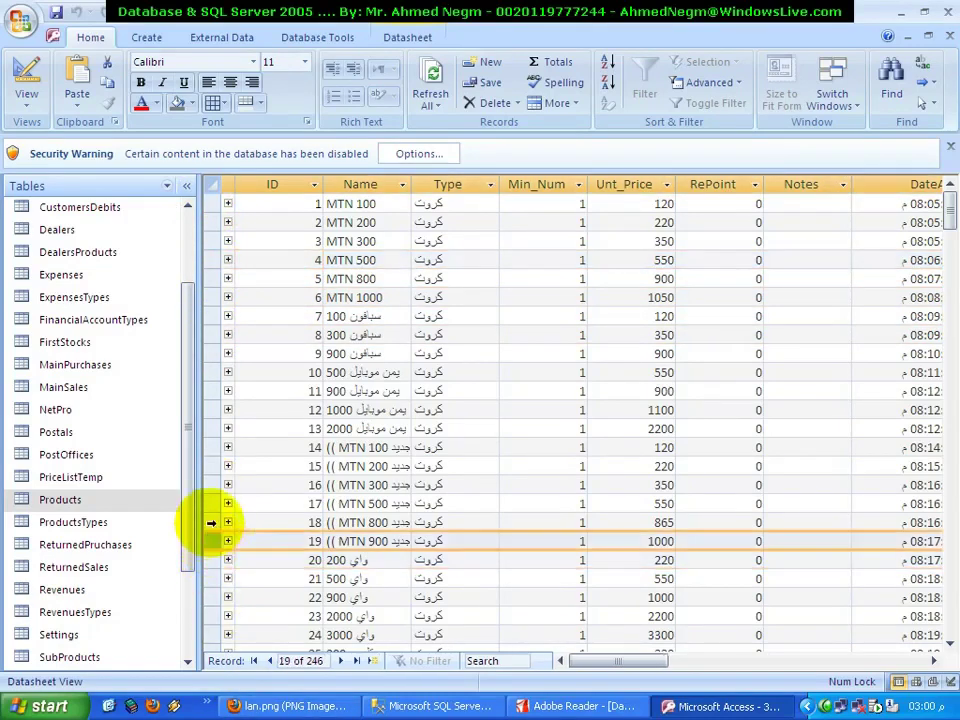
pyautogui.press('Up')
pyautogui.press('Up')
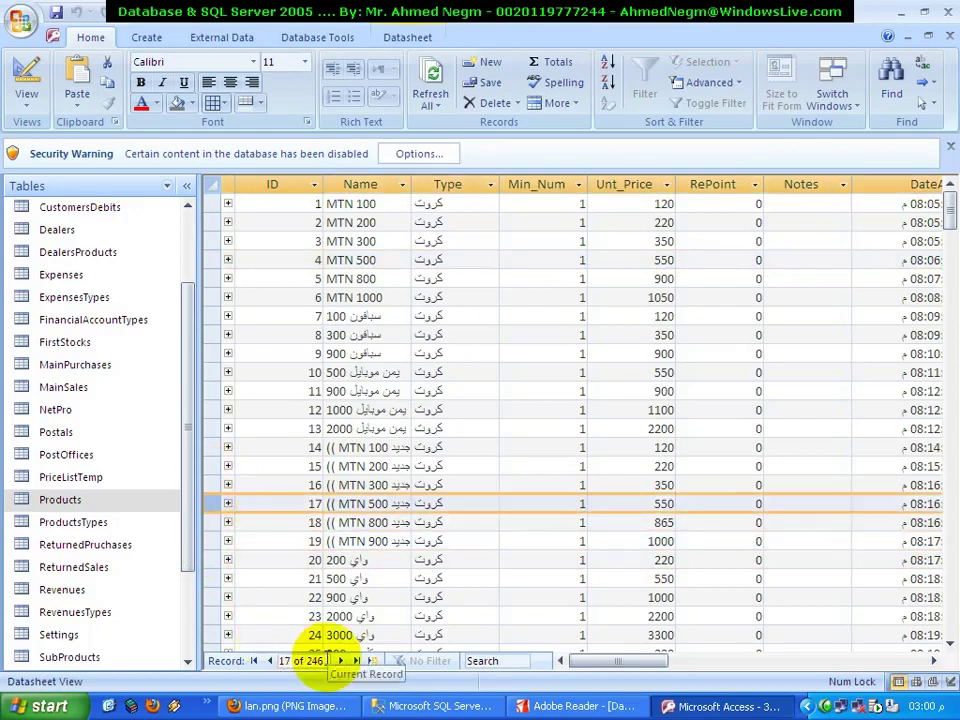
pyautogui.click(300, 660)
pyautogui.click(287, 622)
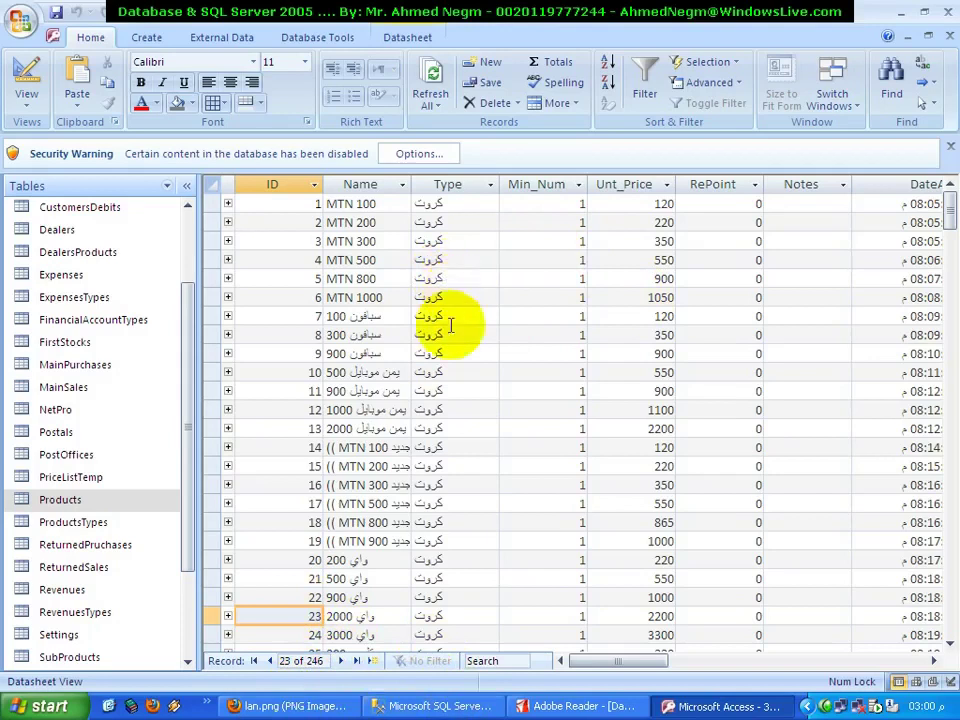
# Check the list of database elements in Adobe Reader, and back in Access highlight Products records 5 to 11 as a block
pyautogui.click(580, 707)
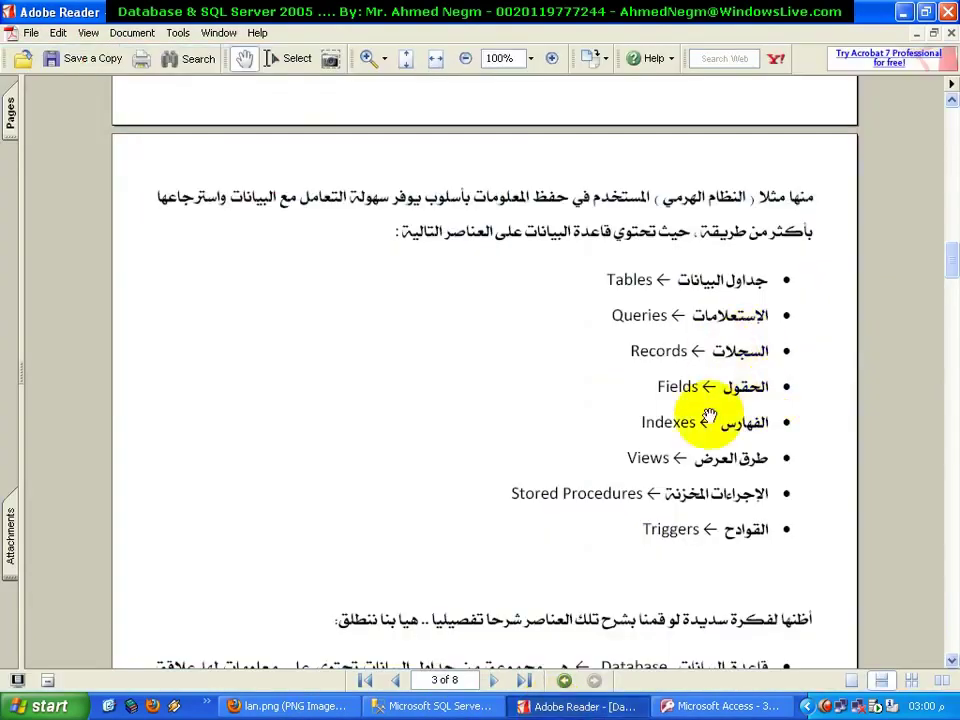
pyautogui.click(690, 707)
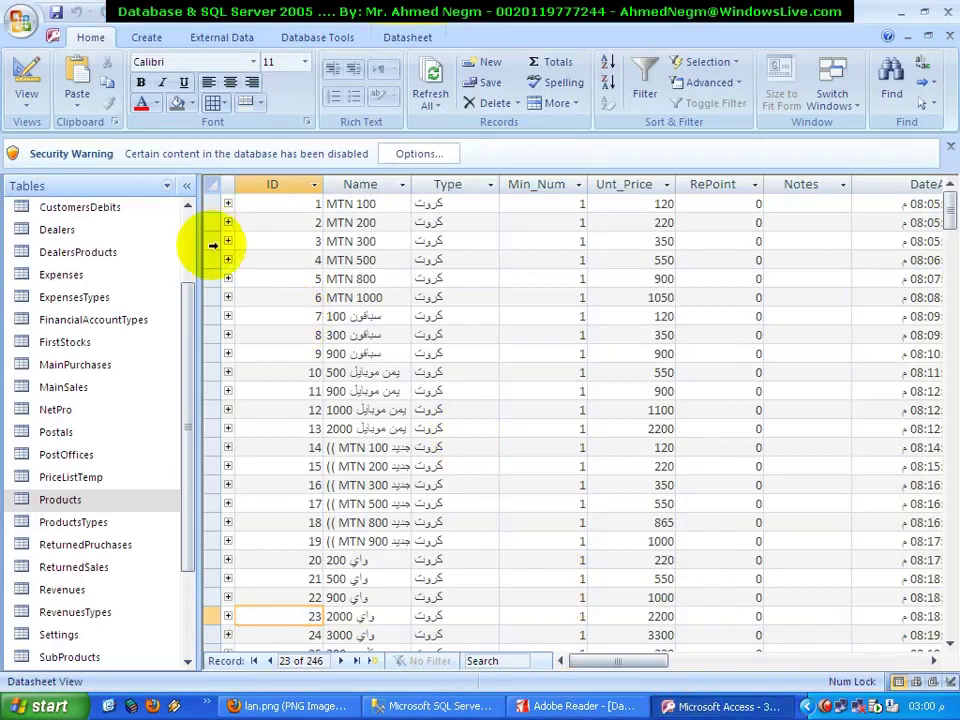
pyautogui.click(214, 241)
pyautogui.click(216, 258)
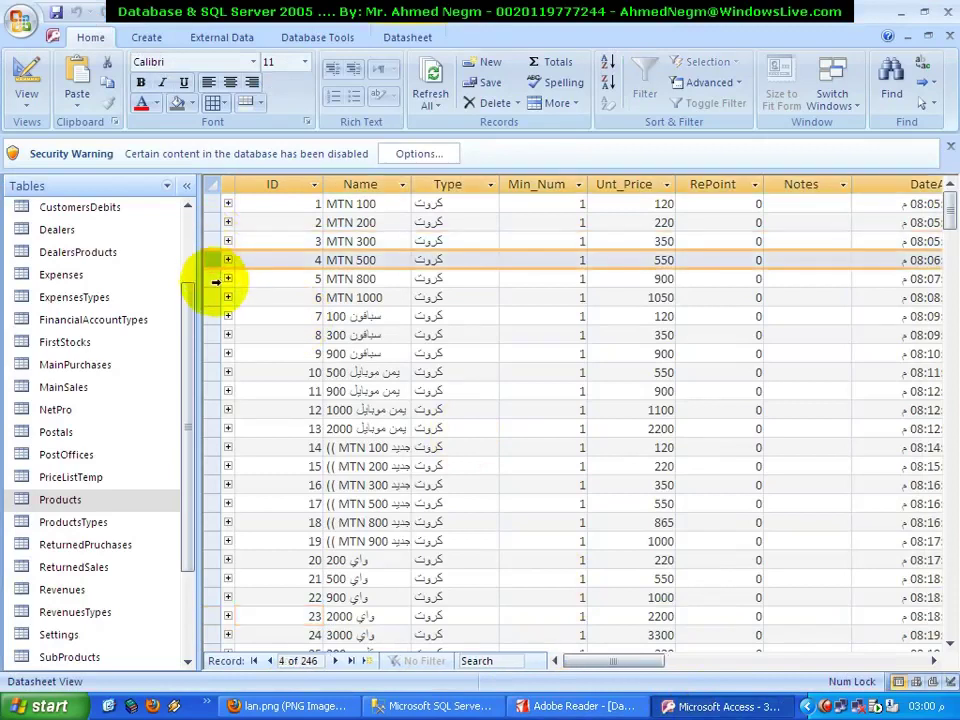
pyautogui.click(220, 279)
pyautogui.keyDown('shift'); pyautogui.click(218, 386); pyautogui.keyUp('shift')
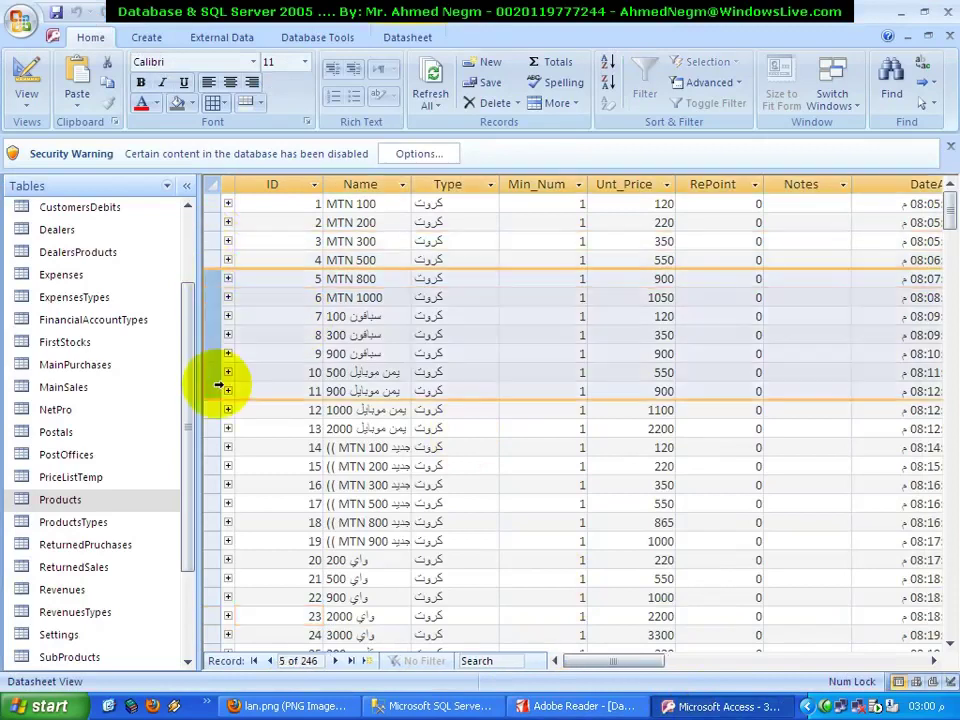
# Highlight the ID, Name and Type columns of the Products table in turn to examine its fields
pyautogui.click(272, 186)
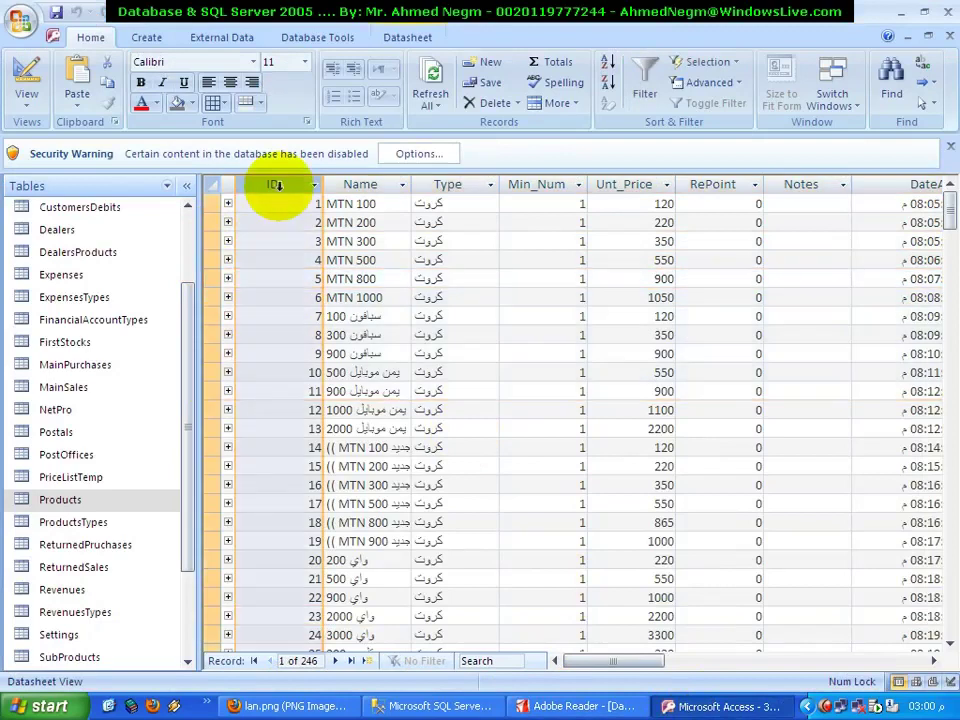
pyautogui.click(358, 186)
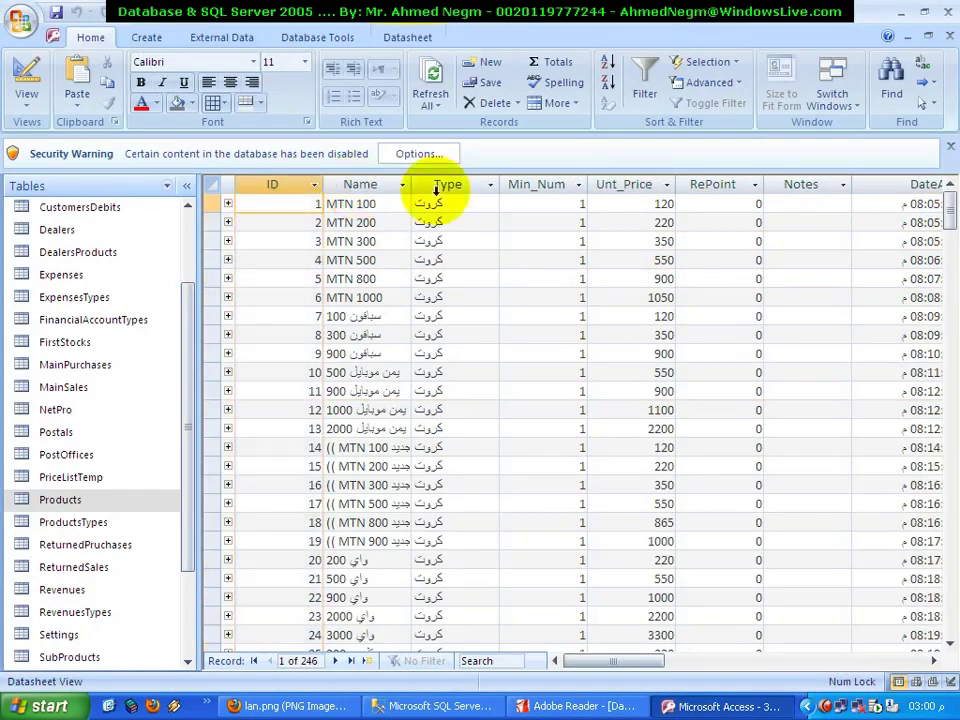
pyautogui.press('Tab')
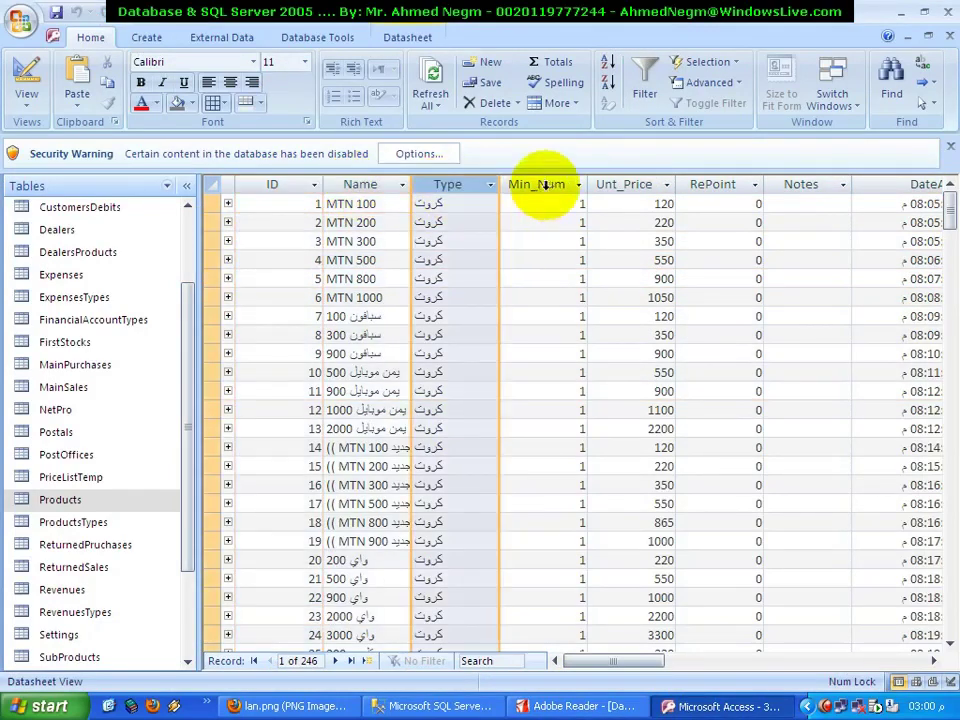
pyautogui.click(280, 186)
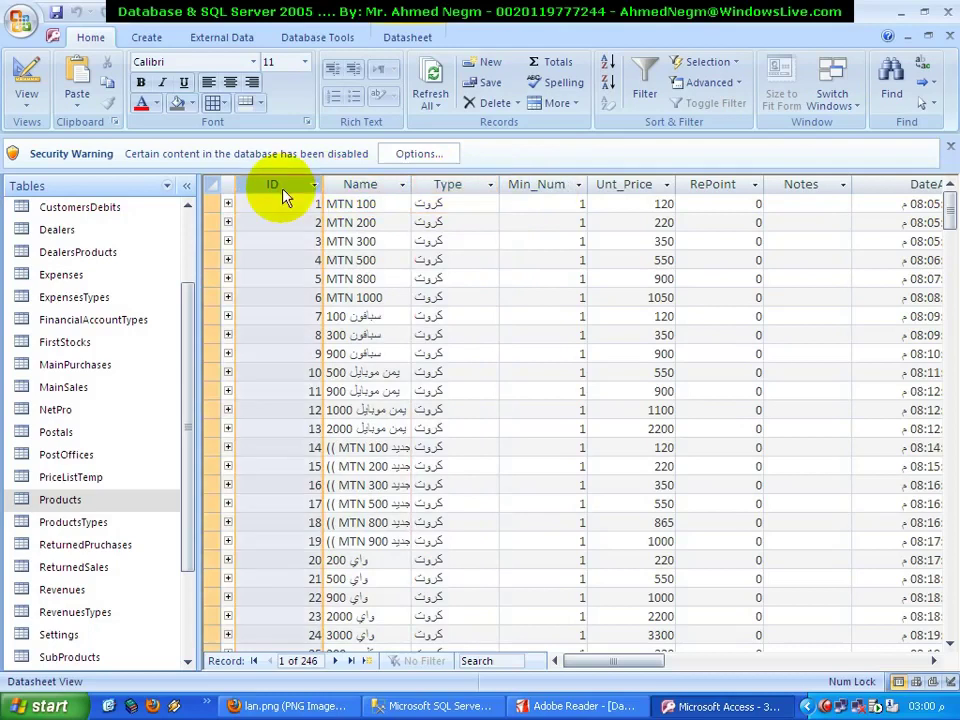
pyautogui.click(354, 186)
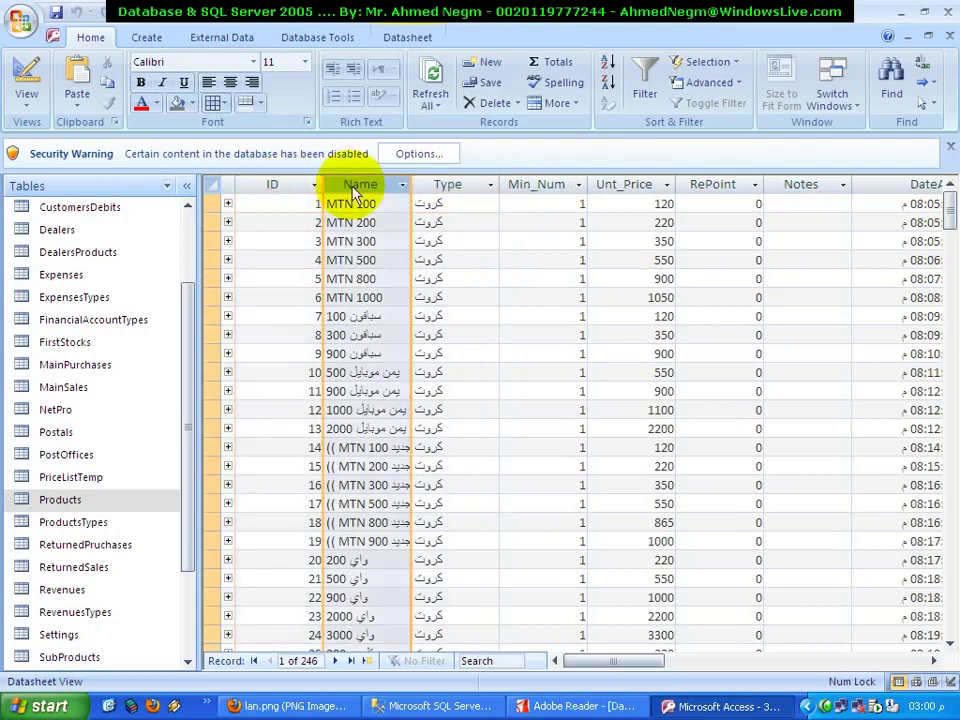
# Highlight the Type column and the RePoint column of the Products table in turn to examine them as fields
pyautogui.click(437, 186)
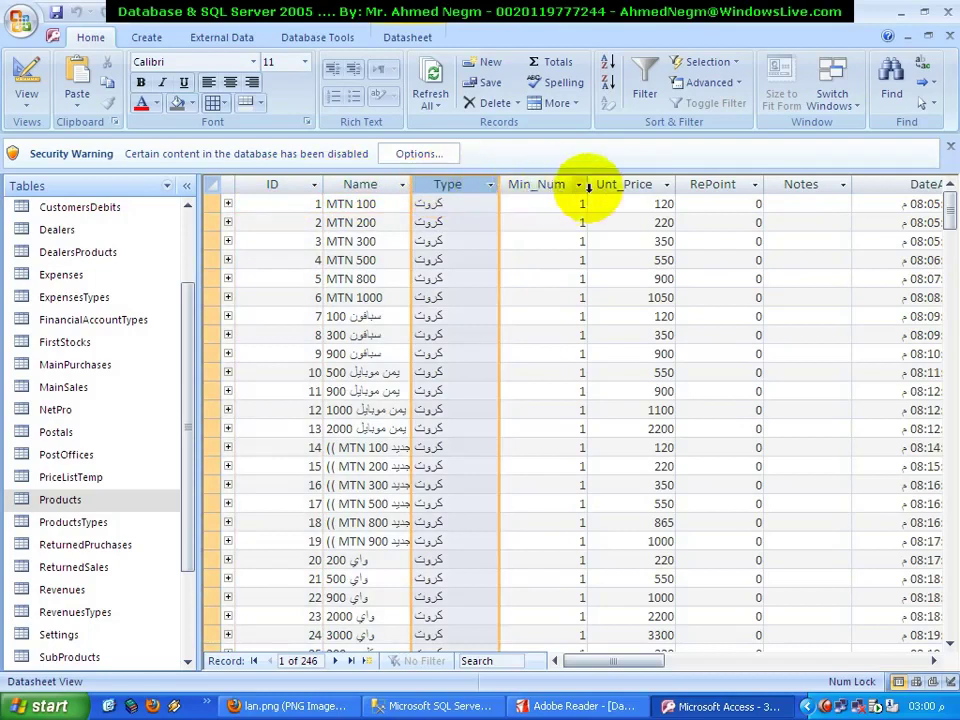
pyautogui.click(729, 186)
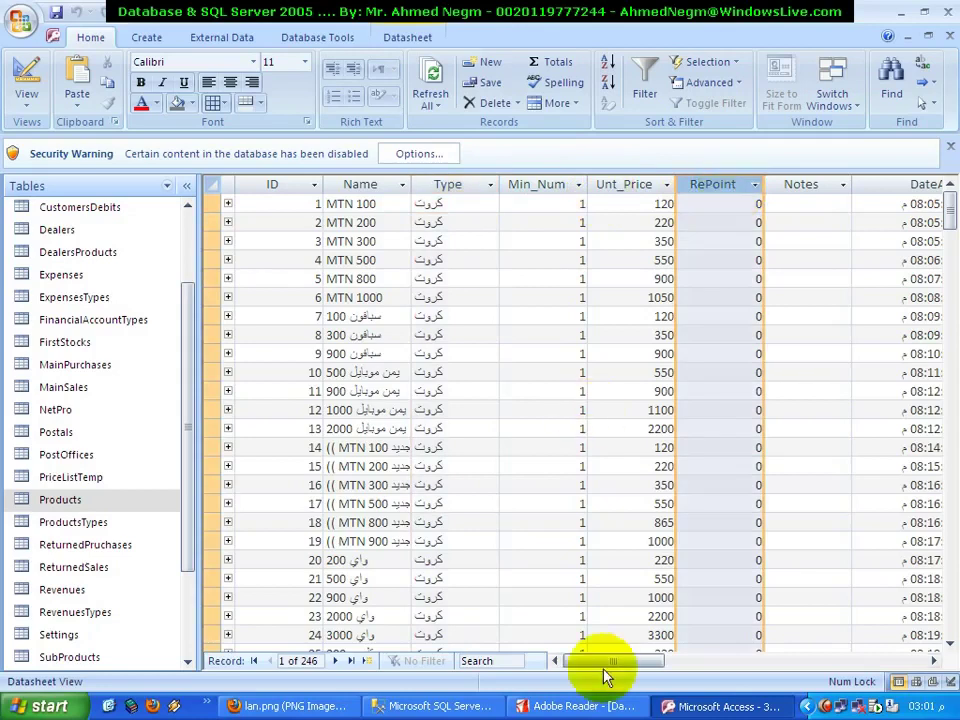
pyautogui.moveTo(621, 663); pyautogui.dragTo(553, 669)
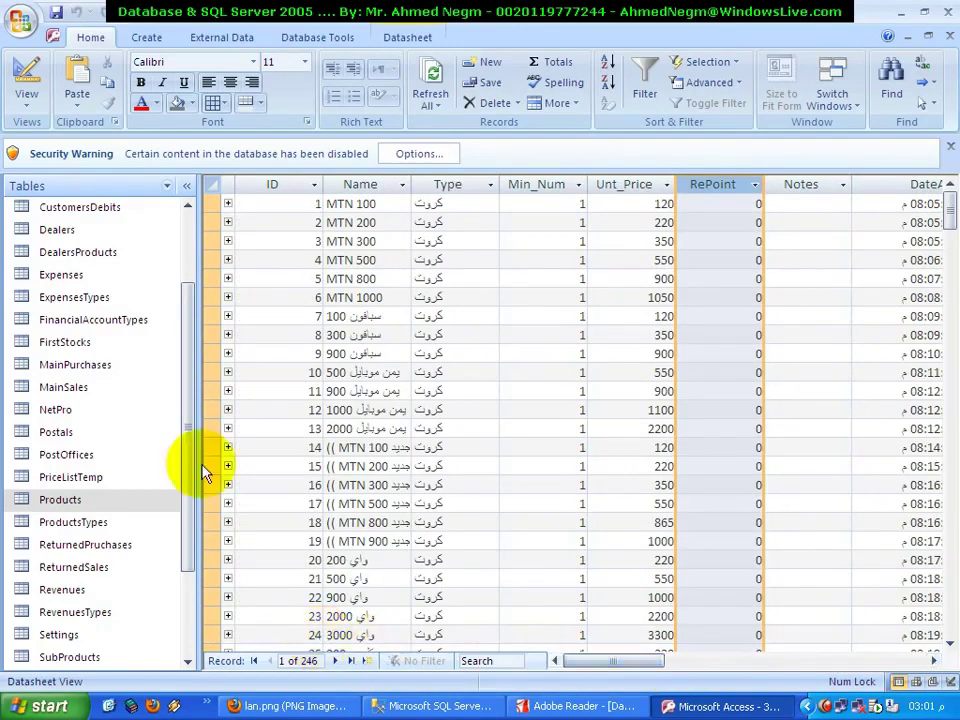
# Highlight Products records 2 to 5 one by one and the Name column, to compare records with fields
pyautogui.click(87, 507)
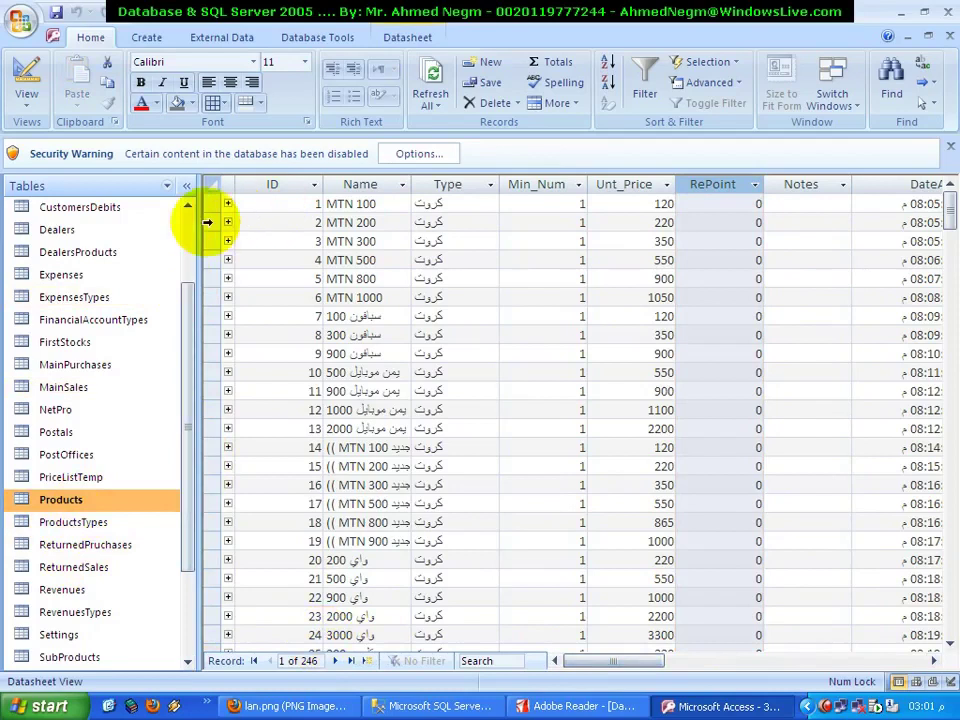
pyautogui.click(213, 220)
pyautogui.click(215, 244)
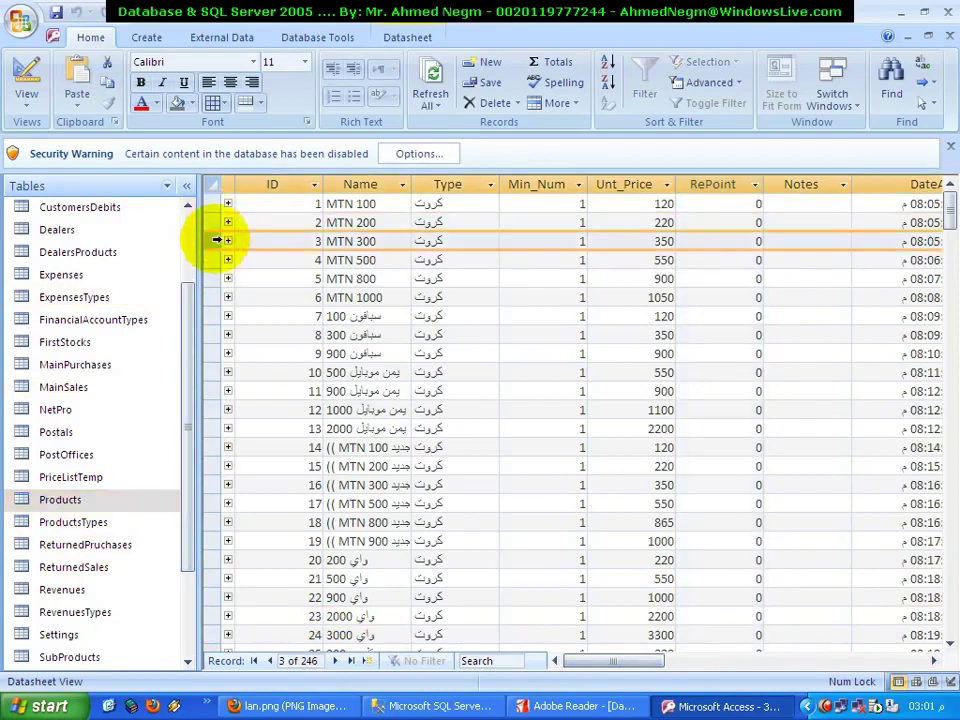
pyautogui.click(215, 257)
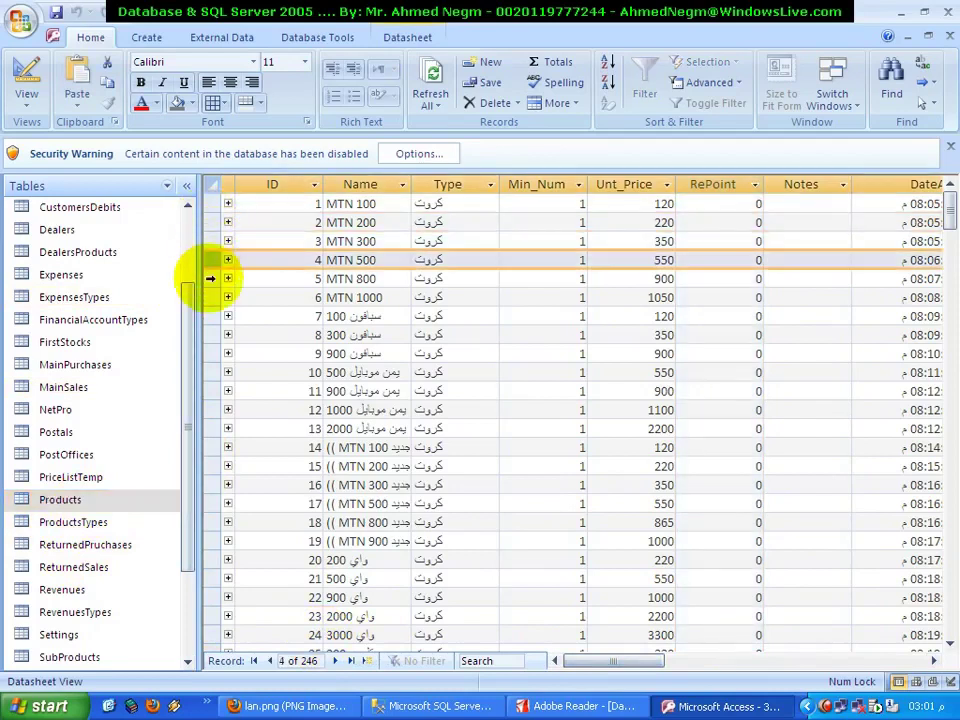
pyautogui.click(210, 278)
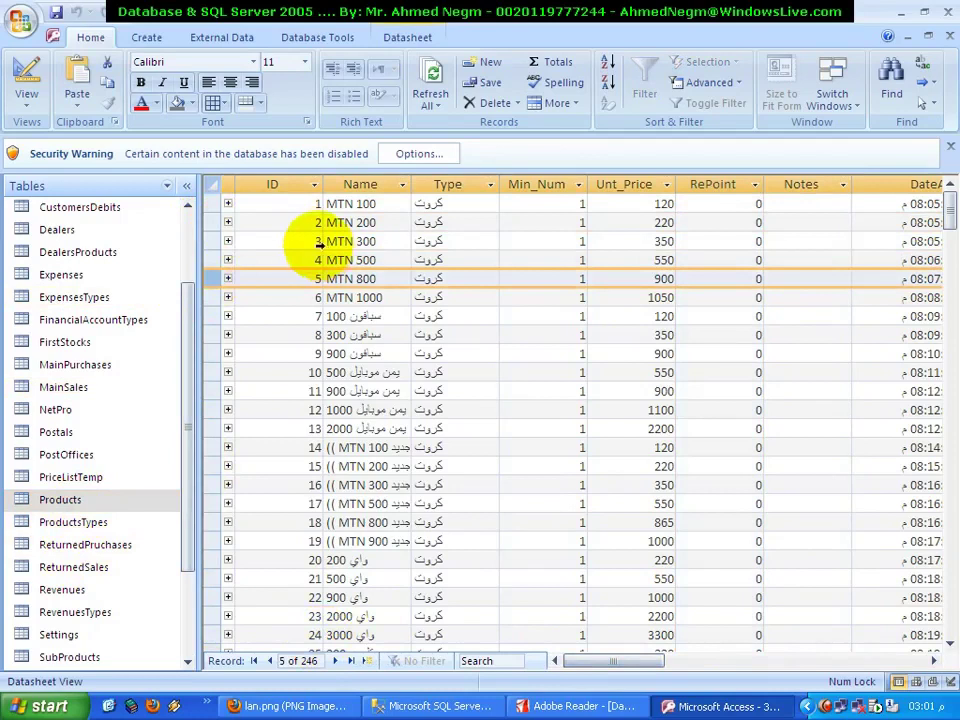
pyautogui.moveTo(271, 185); pyautogui.dragTo(360, 186)
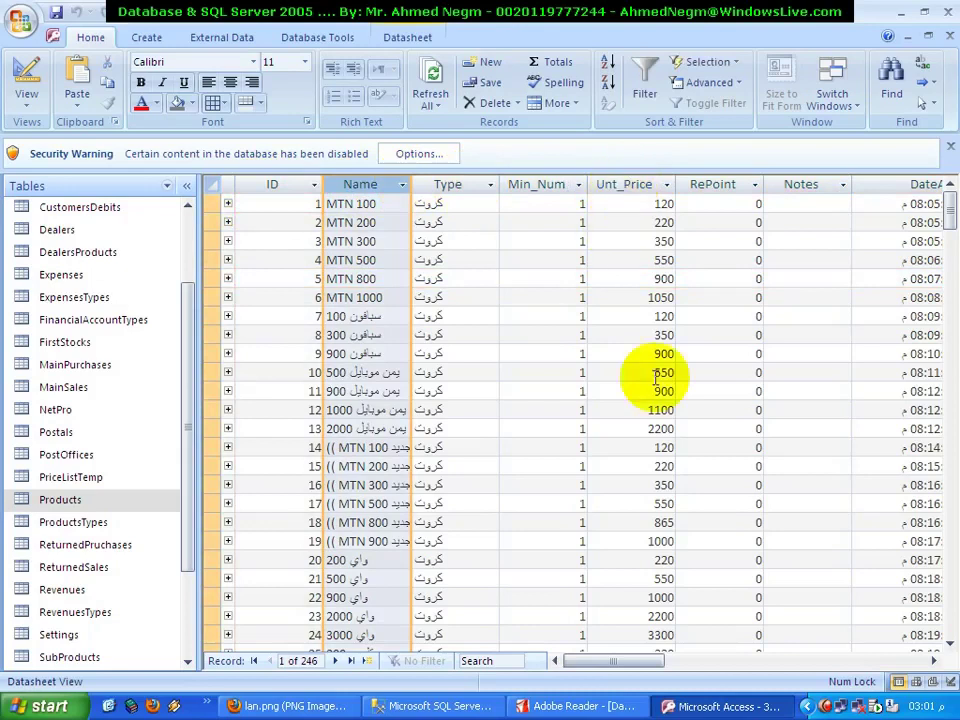
pyautogui.press('Escape')
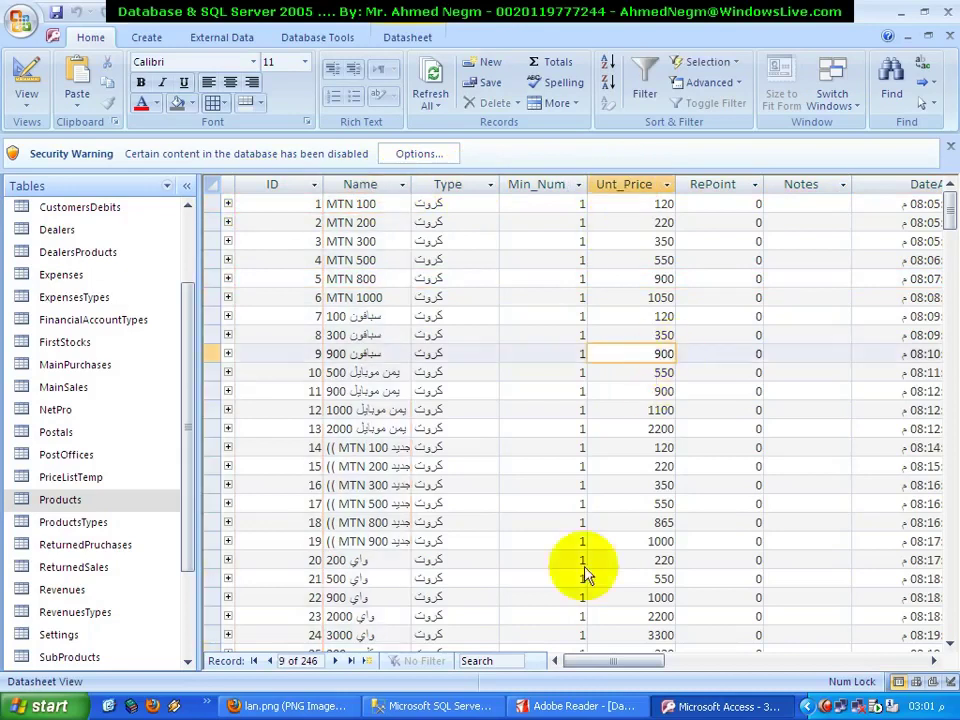
# Check the list of database elements in Adobe Reader, and back in Access highlight the name MTN 100 and the whole Name column
pyautogui.click(550, 706)
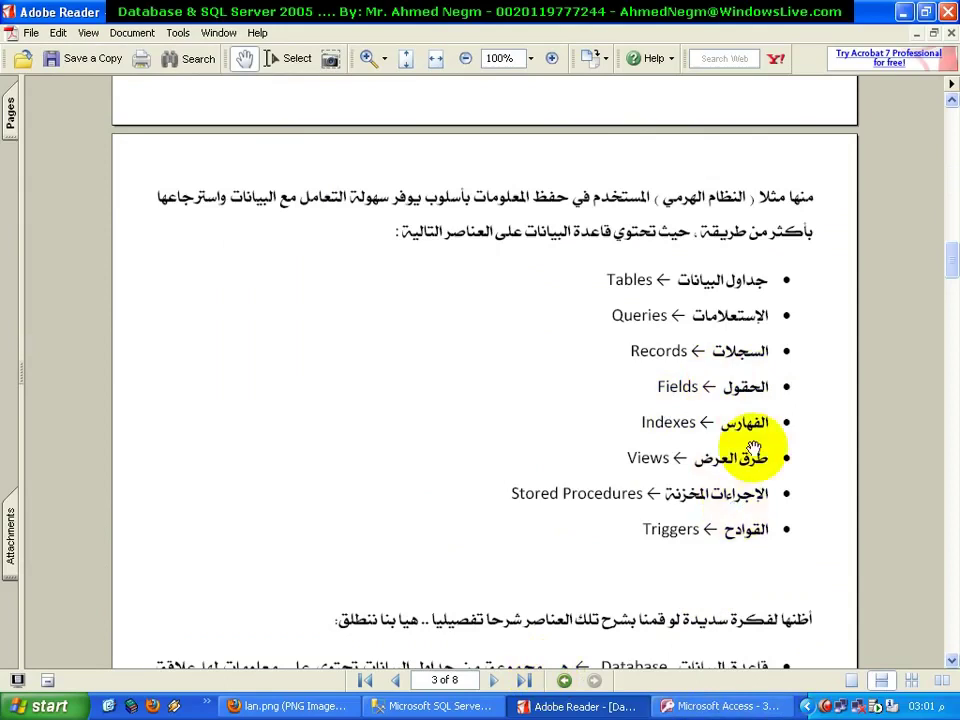
pyautogui.click(700, 710)
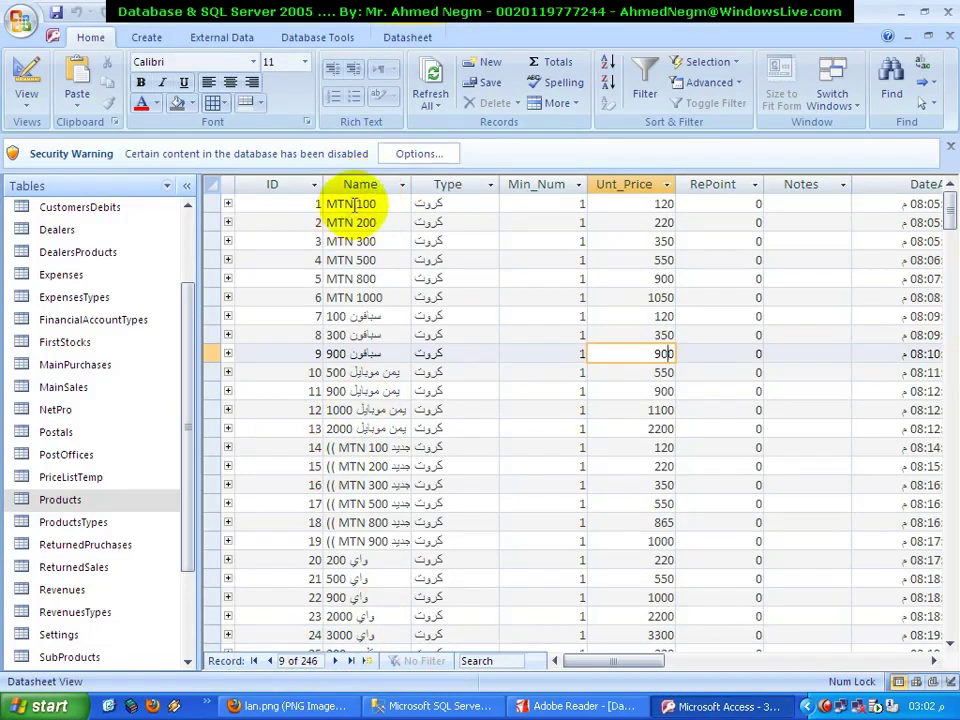
pyautogui.click(383, 206)
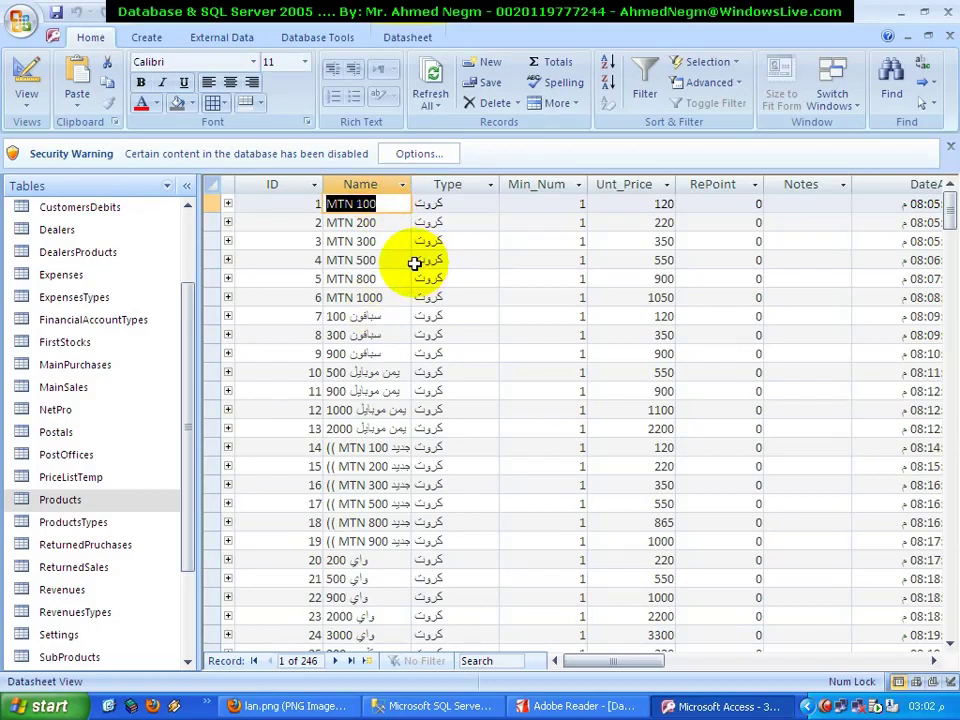
pyautogui.click(379, 184)
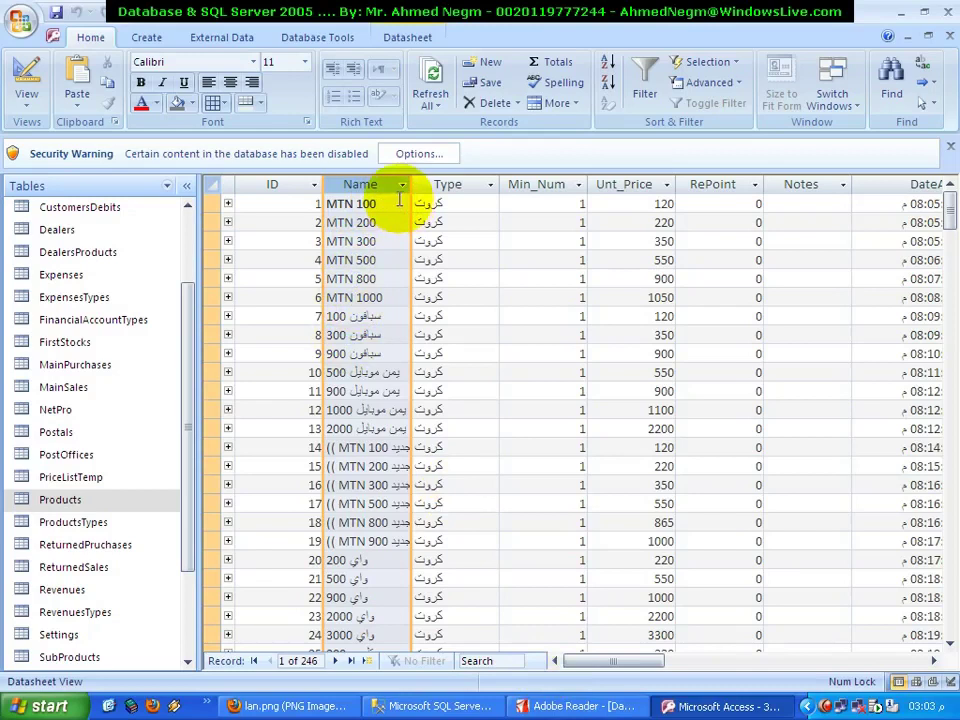
# Try to give the second Products record the duplicate name MTN 100, and discard the edit
pyautogui.click(317, 203)
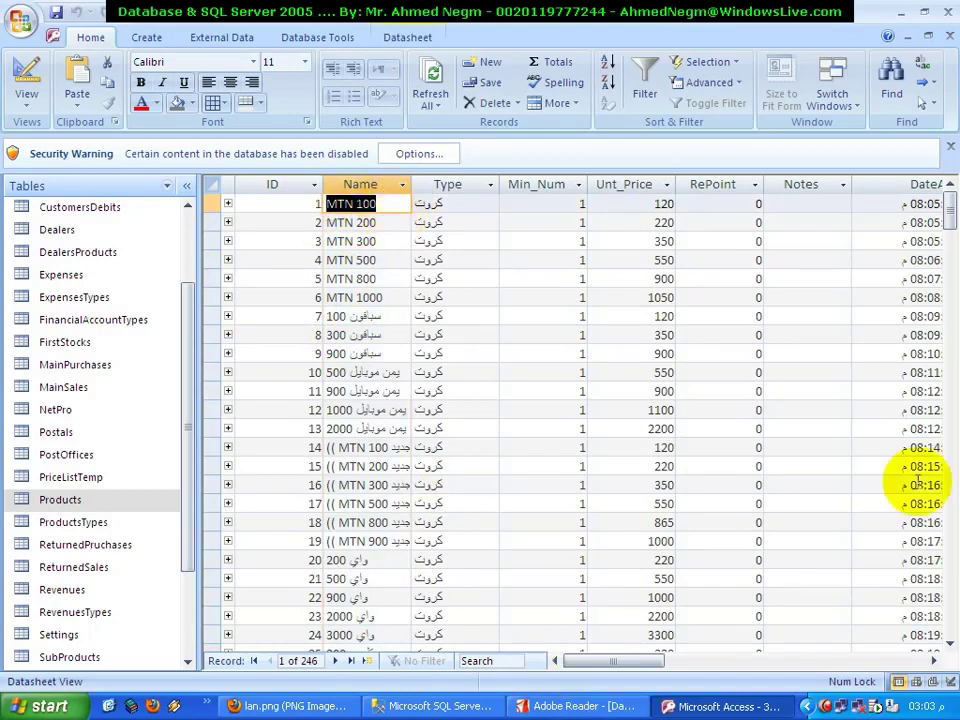
pyautogui.press('Down')
pyautogui.hotkey('ctrl', "'")
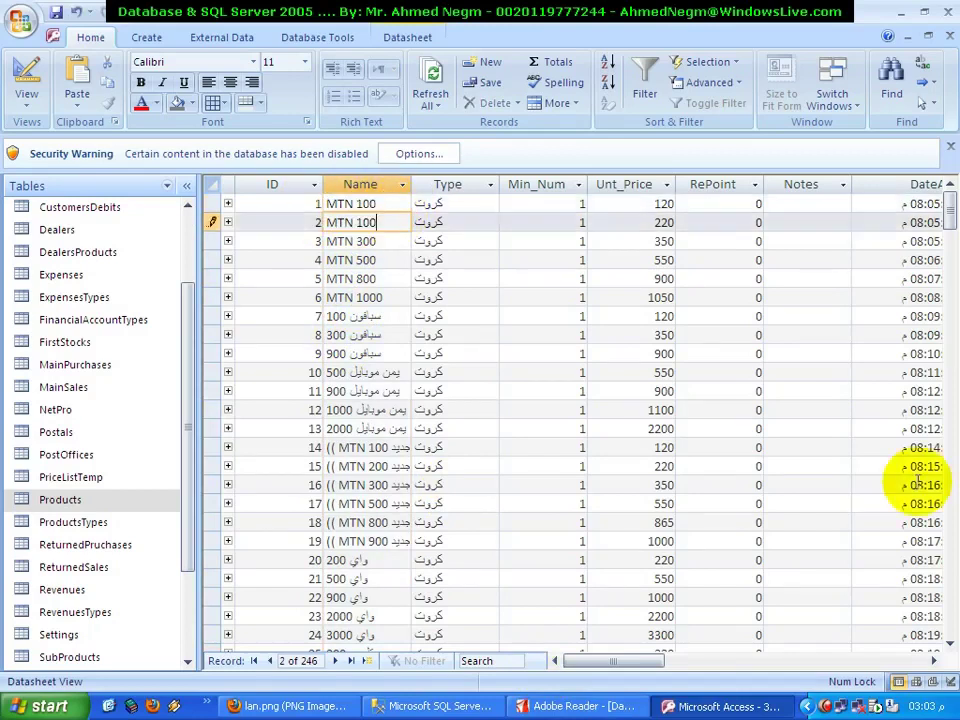
pyautogui.click(920, 486)
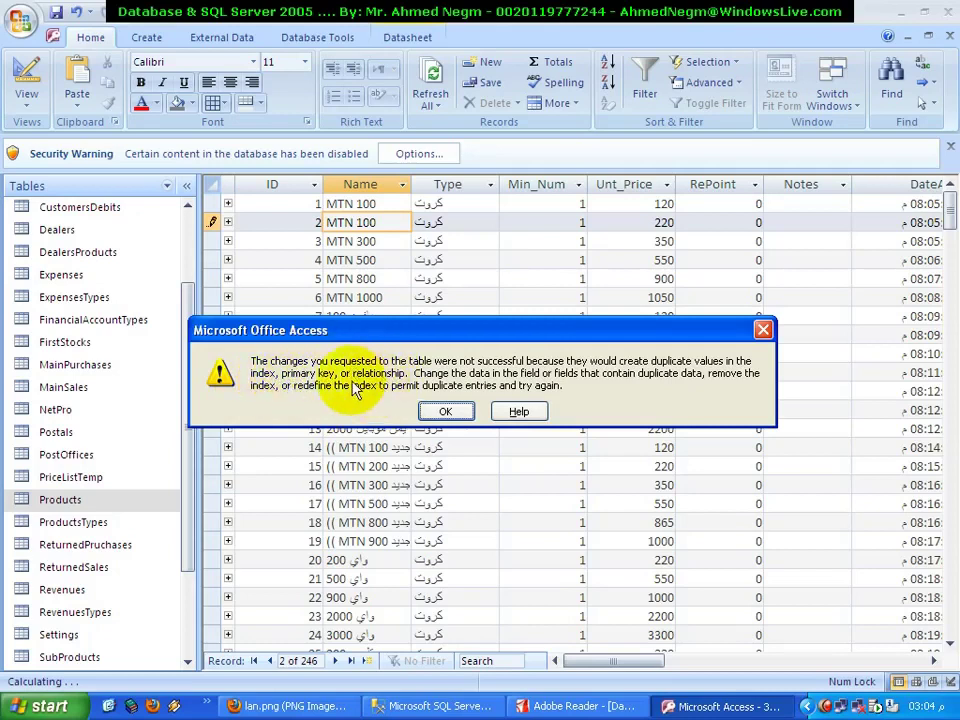
pyautogui.click(447, 412)
pyautogui.press('Escape')
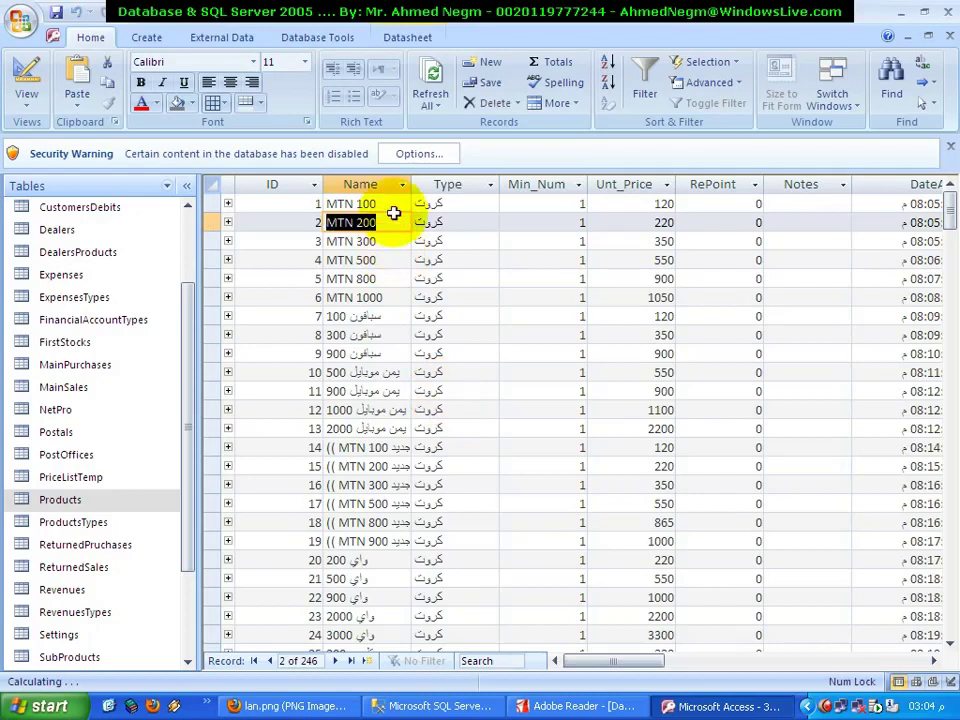
pyautogui.click(393, 203)
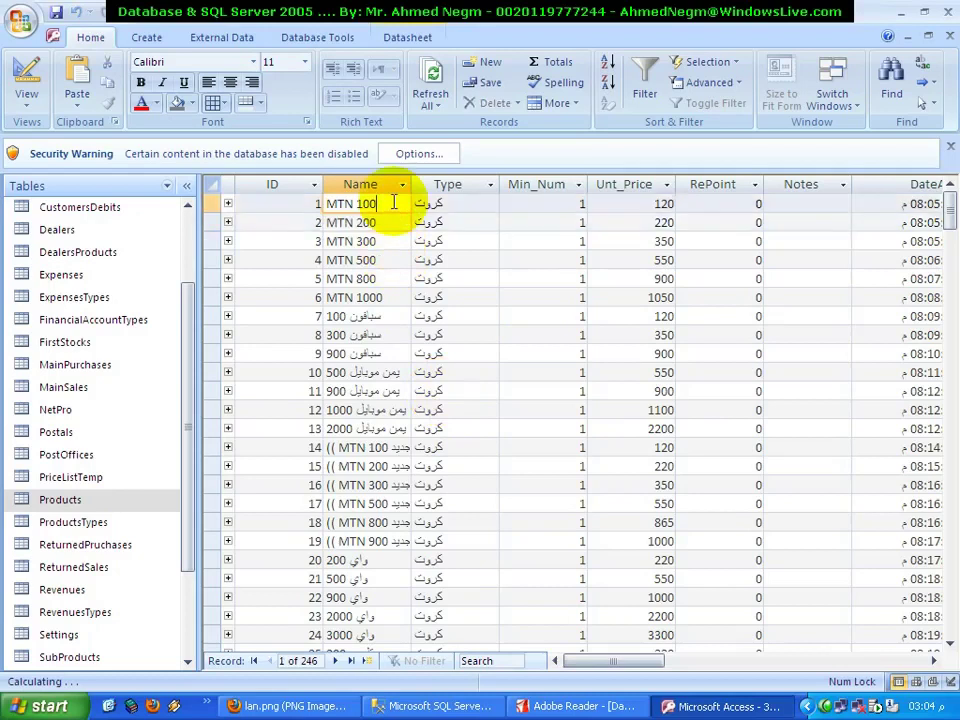
# Check the database elements list in Adobe Reader, and back in Access widen the Type column of Products to fit its contents
pyautogui.click(563, 705)
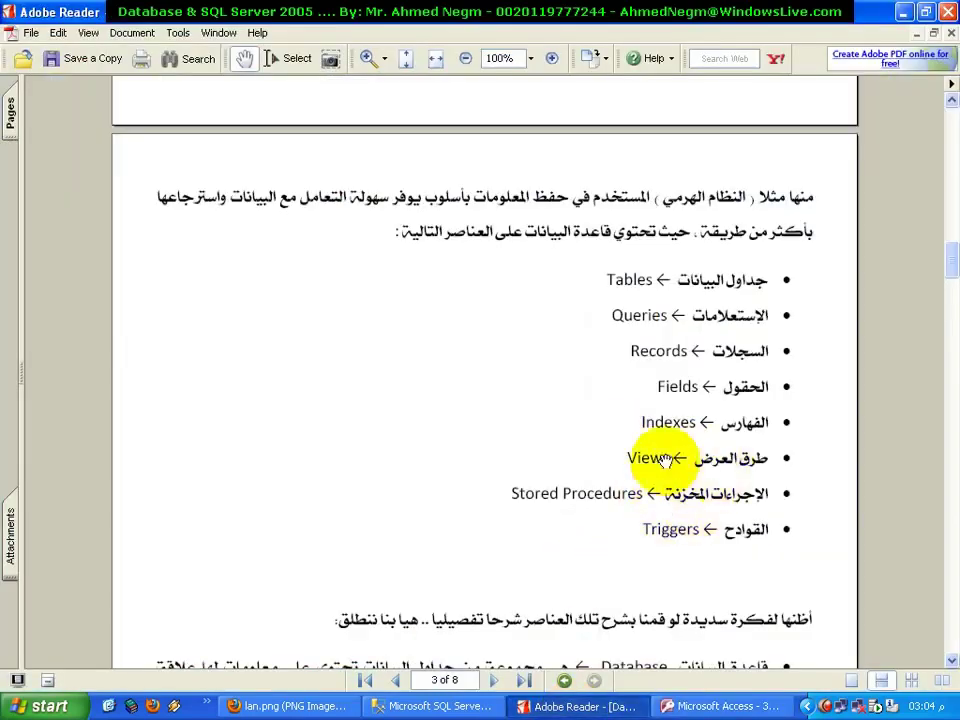
pyautogui.click(782, 706)
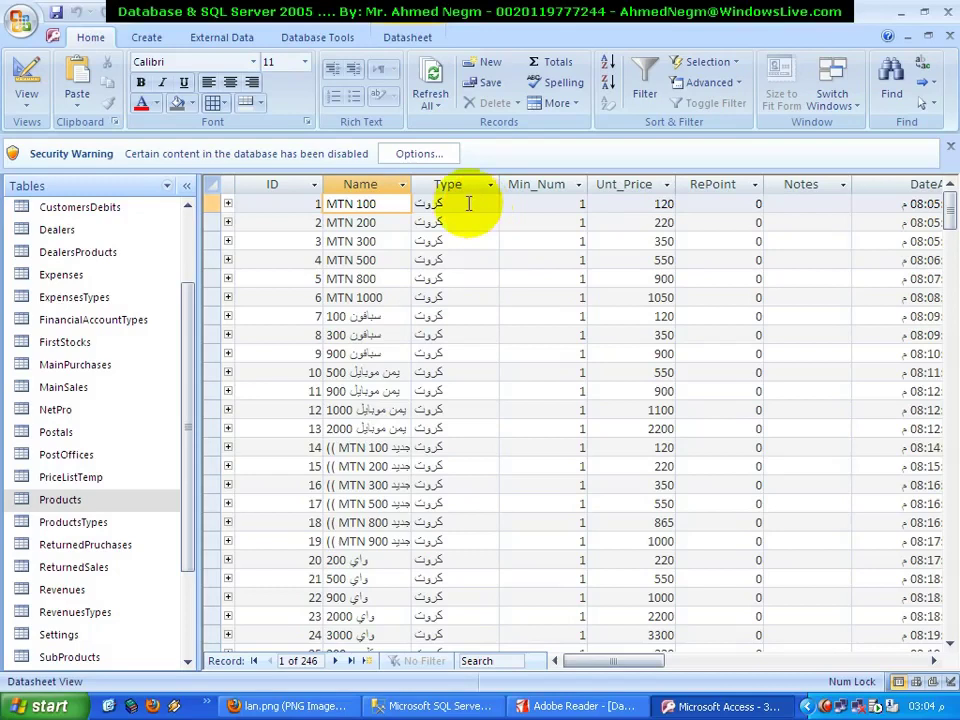
pyautogui.click(466, 376)
pyautogui.scroll(-6, 466, 388)
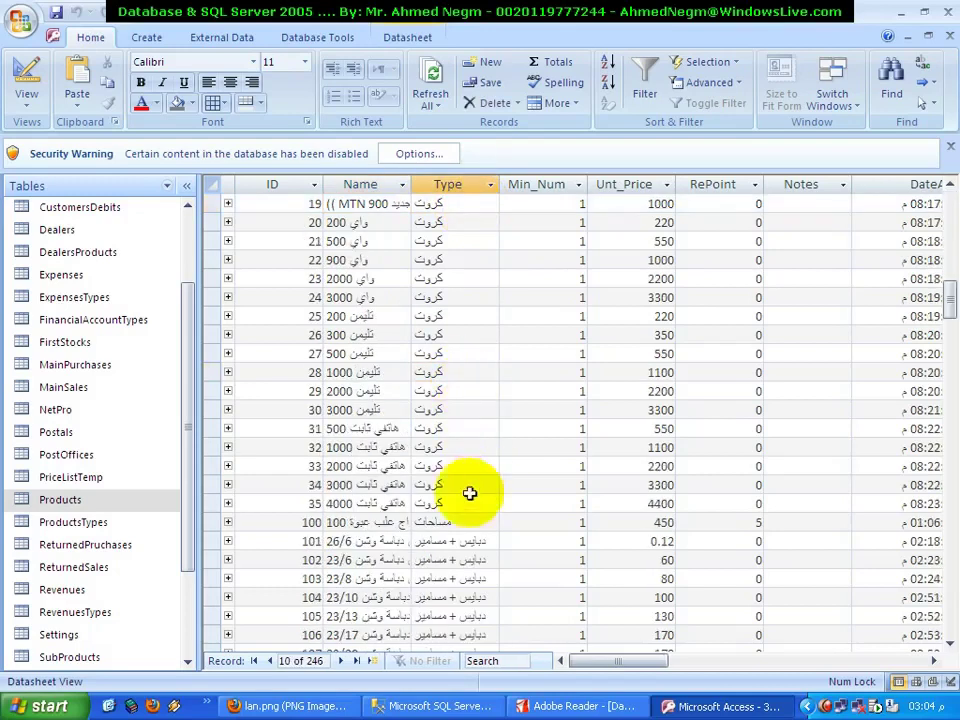
pyautogui.scroll(-18, 465, 500)
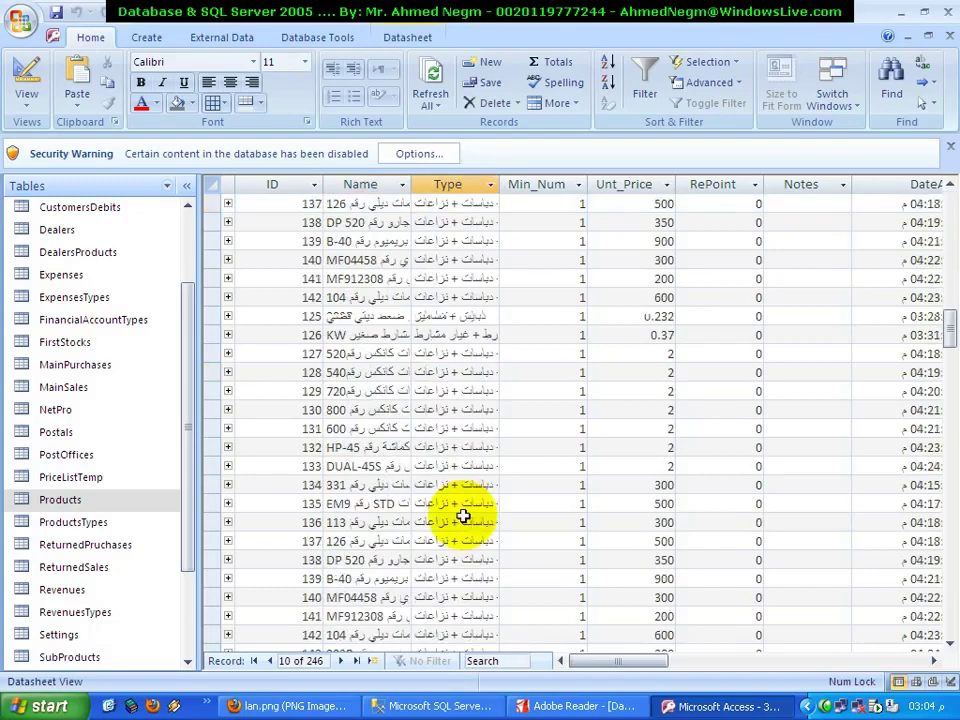
pyautogui.doubleClick(498, 184)
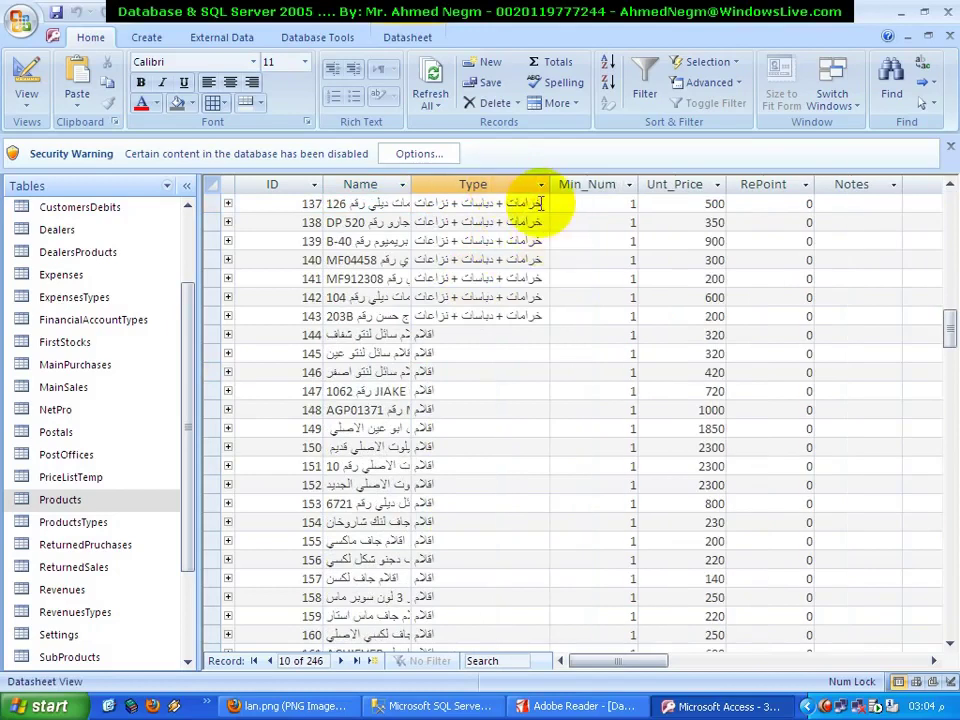
# Examine repeated Type values at Products IDs 137, 145 and 180, and return to the database elements list in Adobe Reader
pyautogui.click(430, 203)
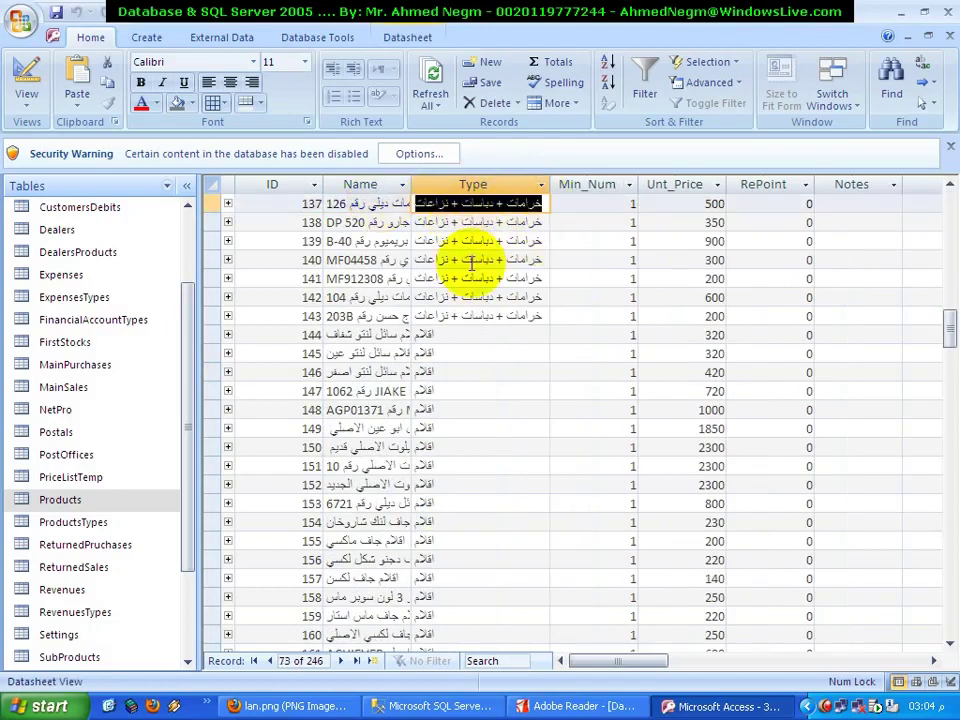
pyautogui.scroll(2, 465, 272)
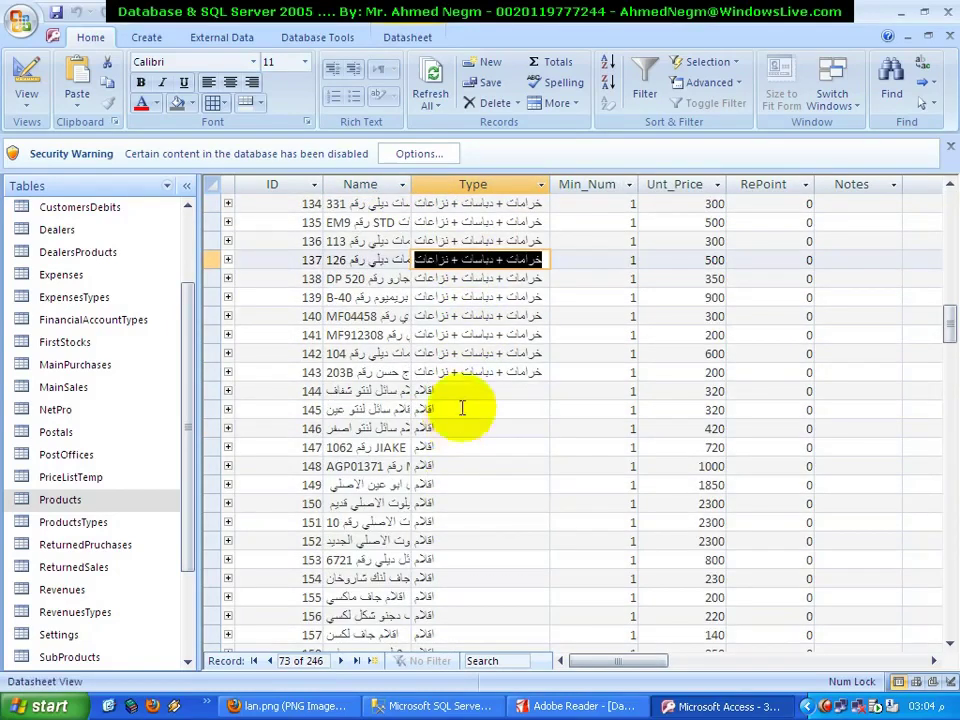
pyautogui.click(428, 410)
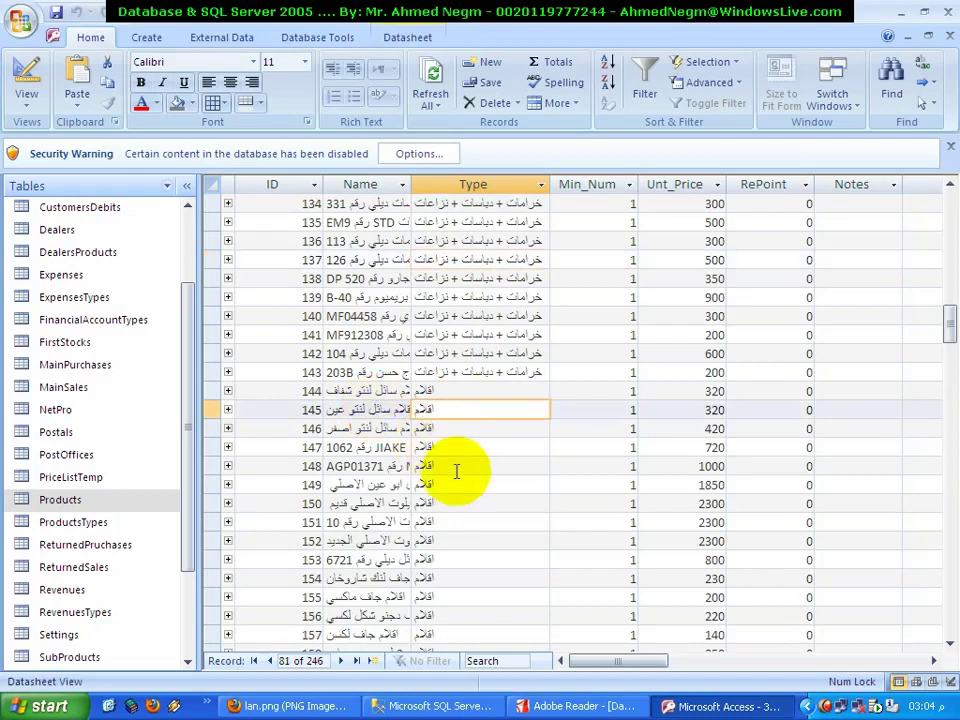
pyautogui.scroll(-8, 440, 455)
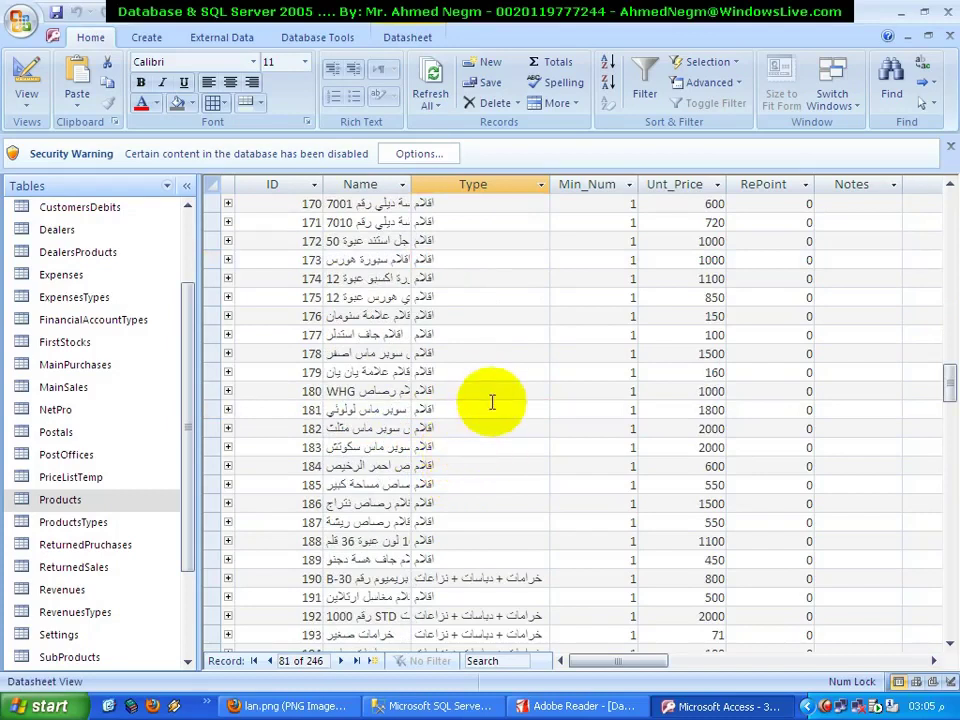
pyautogui.click(416, 391)
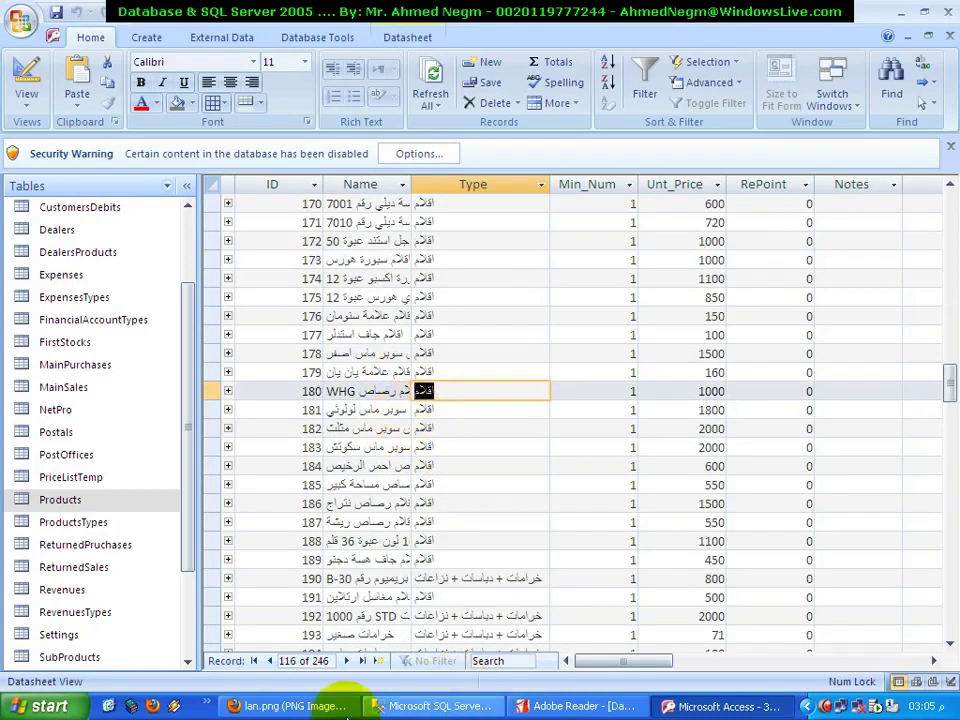
pyautogui.click(603, 703)
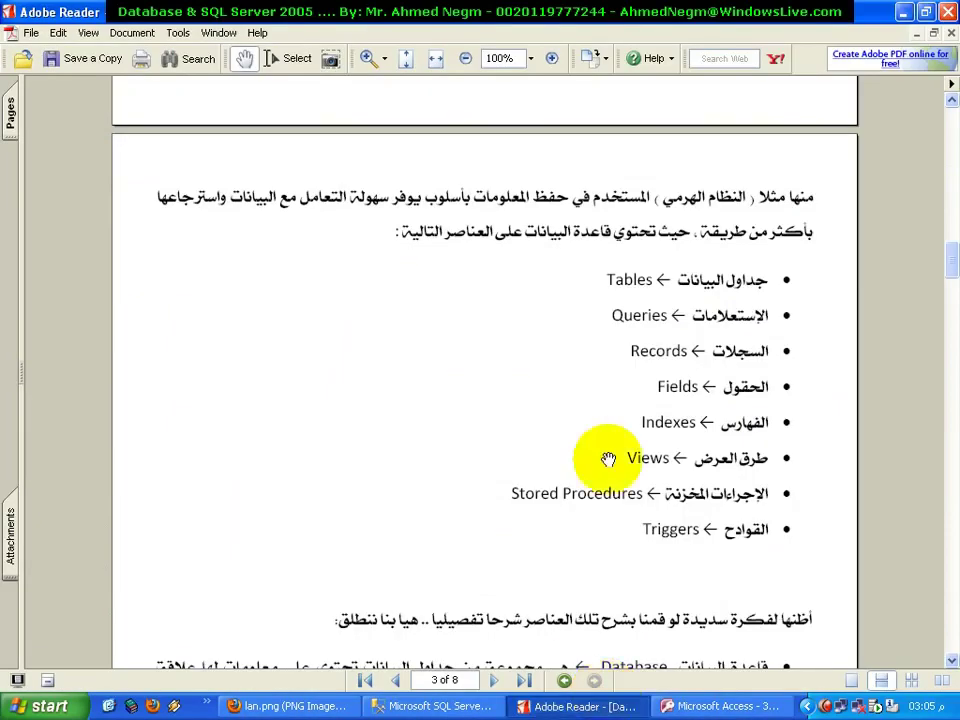